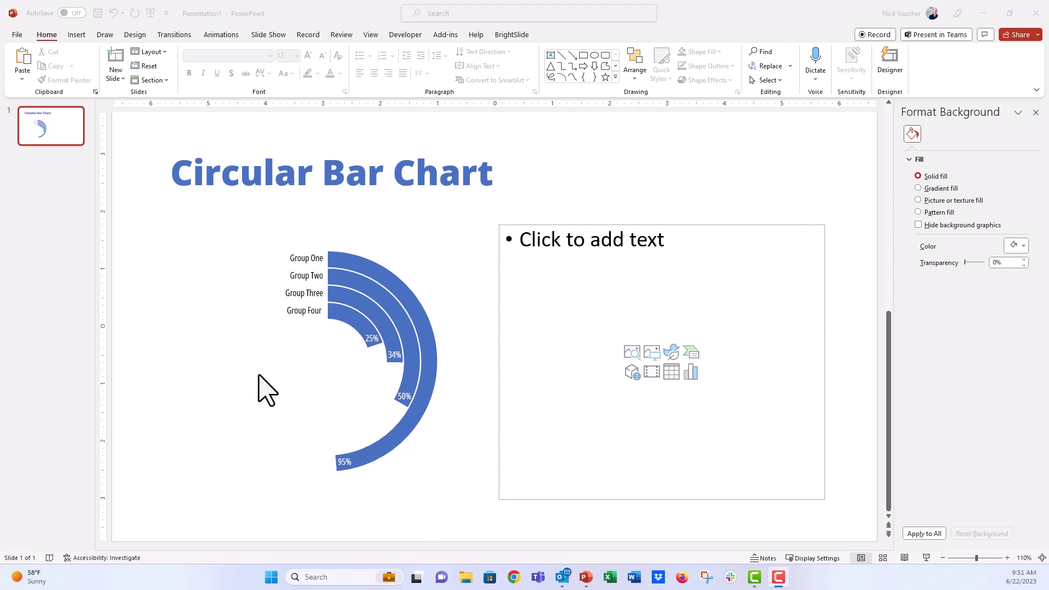
# Insert a doughnut chart into the empty slide placeholder.
pyautogui.click(691, 372)
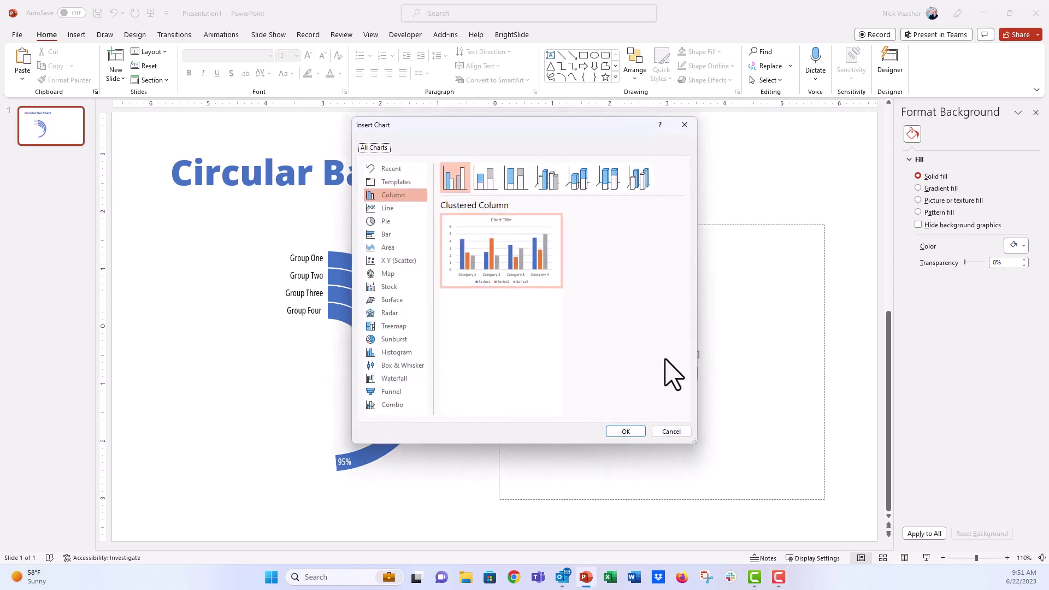
pyautogui.click(419, 220)
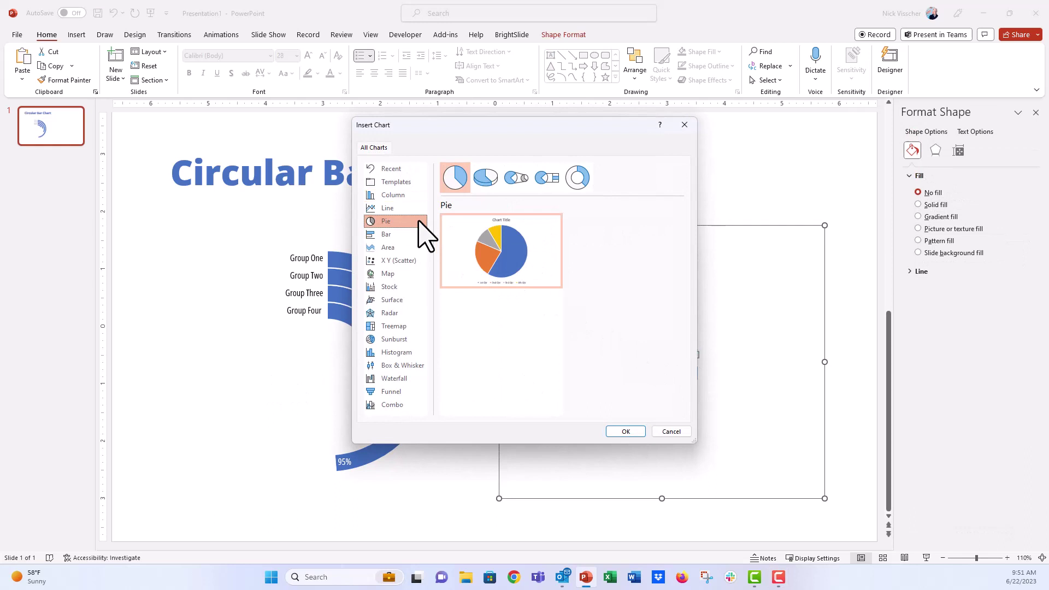
pyautogui.click(578, 179)
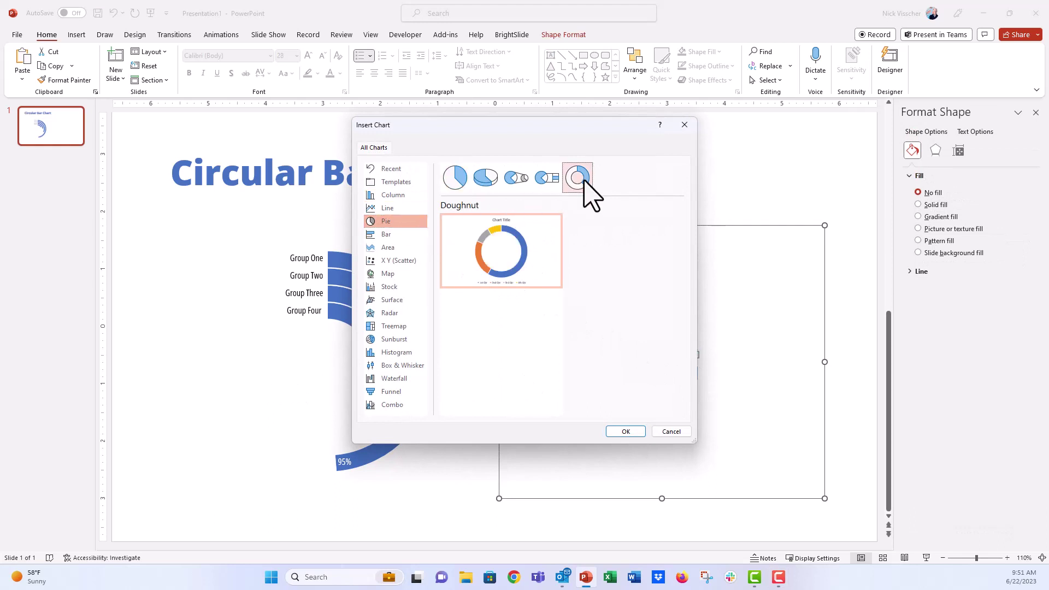
pyautogui.click(624, 433)
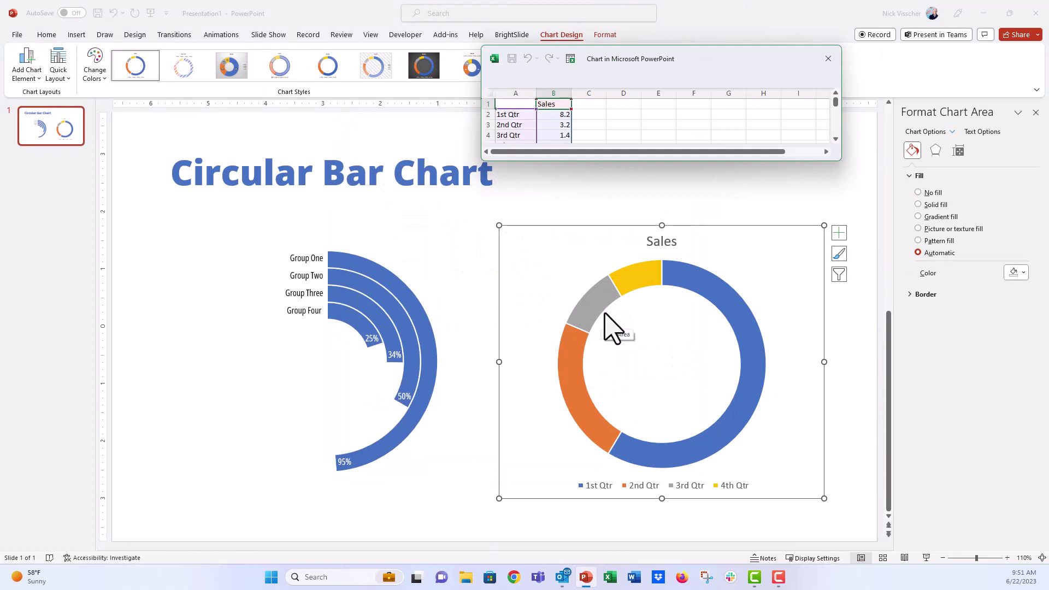
# Enlarge the chart data window and delete the 3rd Qtr and 4th Qtr rows.
pyautogui.moveTo(836, 162); pyautogui.dragTo(839, 187)
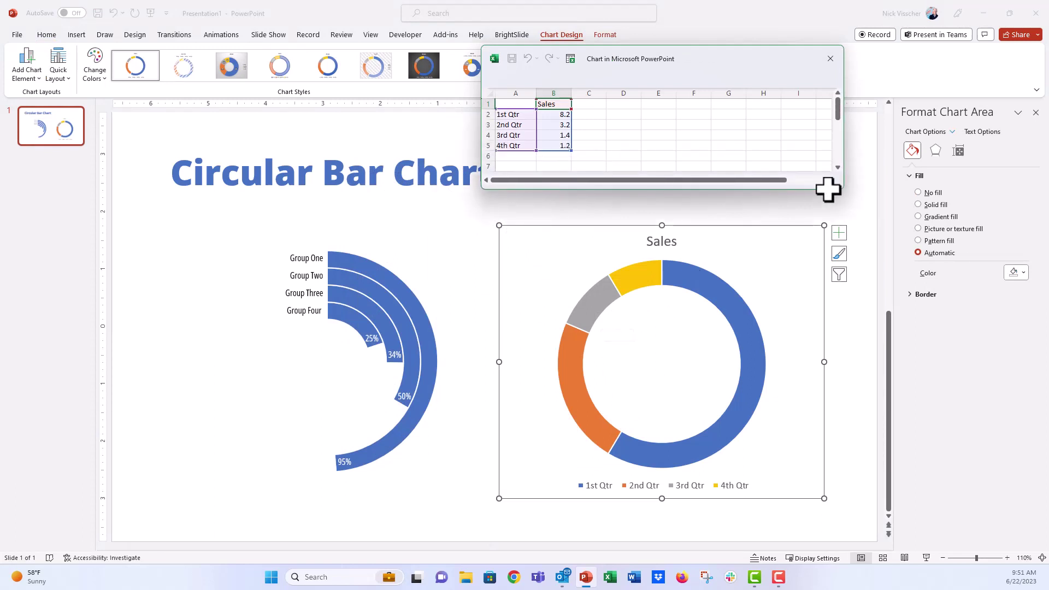
pyautogui.click(487, 136)
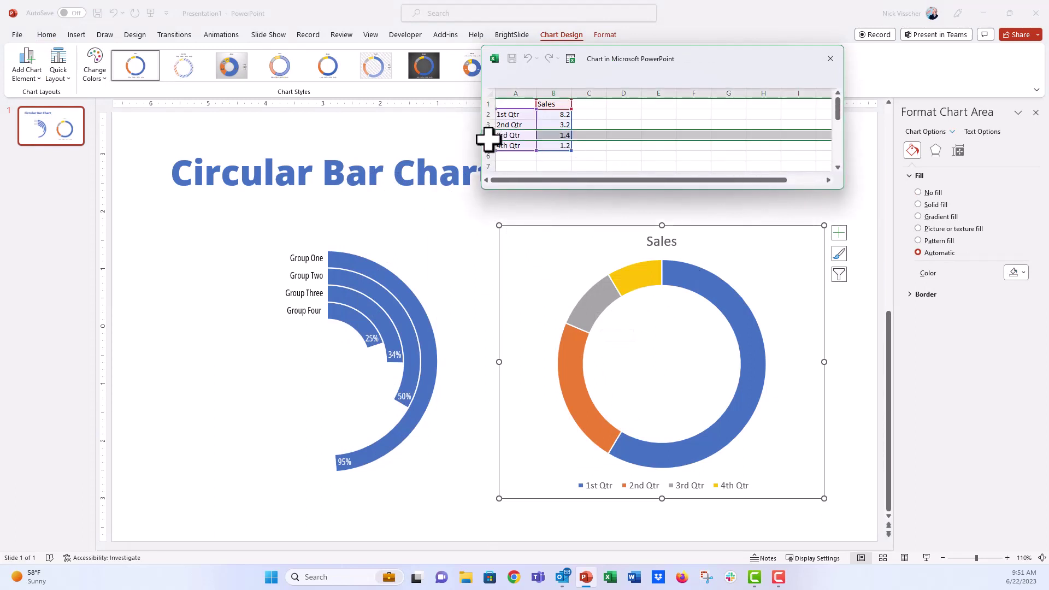
pyautogui.moveTo(488, 139); pyautogui.dragTo(489, 145)
pyautogui.rightClick(487, 146)
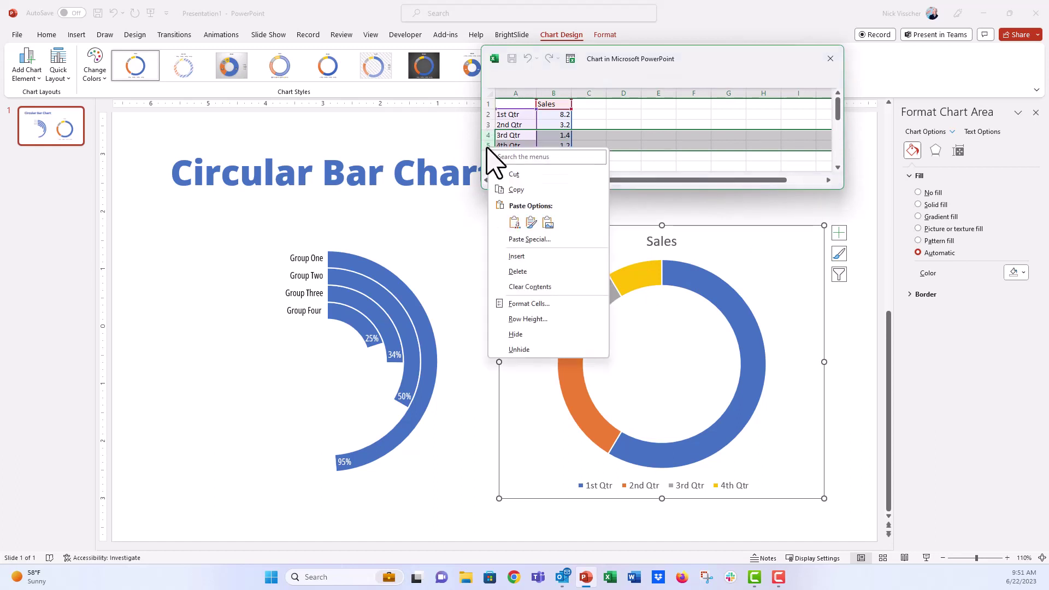
pyautogui.click(552, 272)
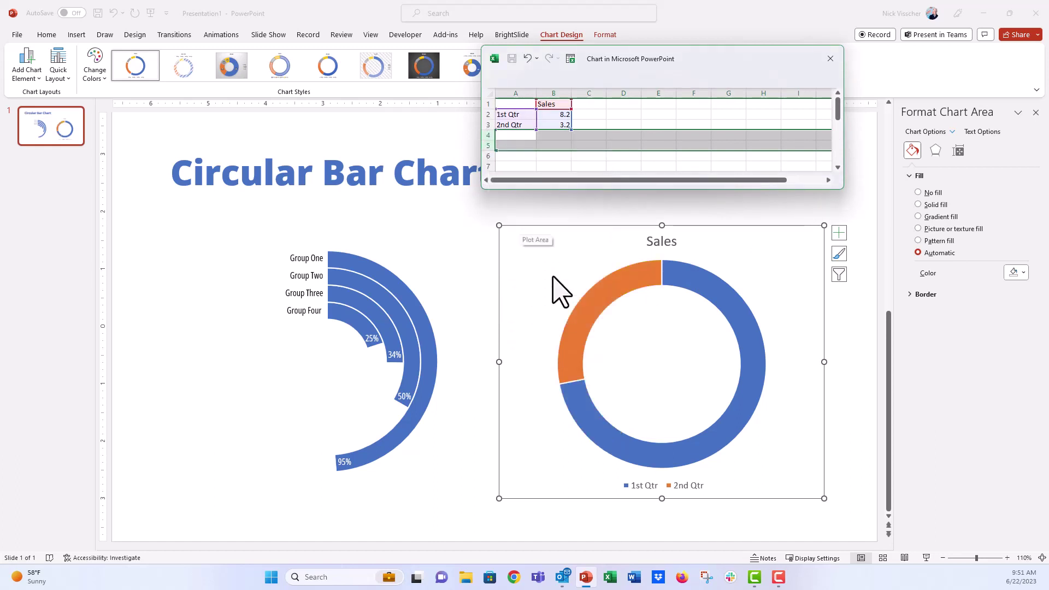
# Name the series Group One with categories Data and Half Circle, both 100%.
pyautogui.click(549, 104)
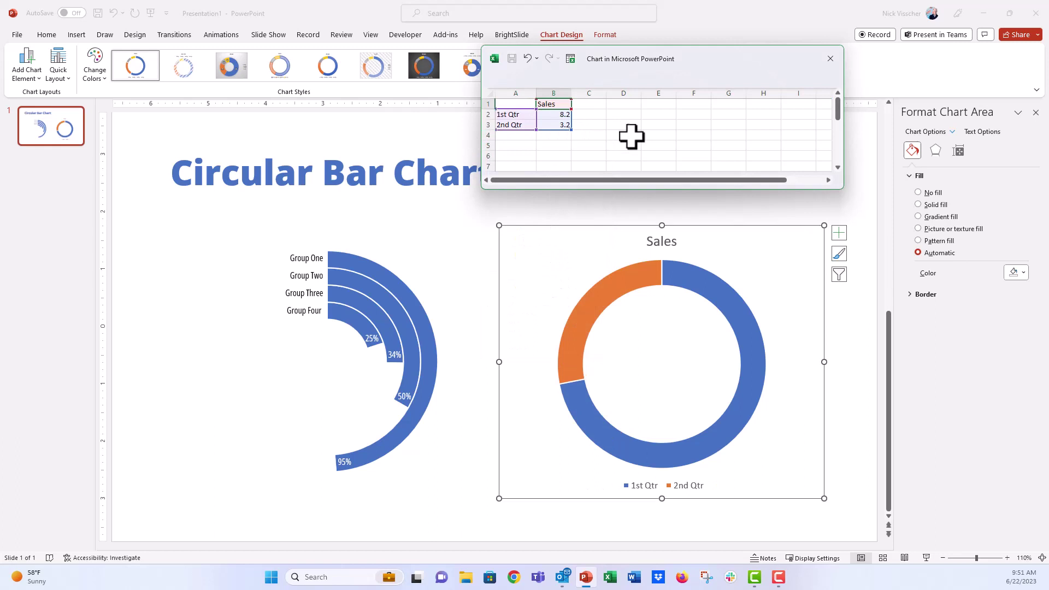
pyautogui.write('G')
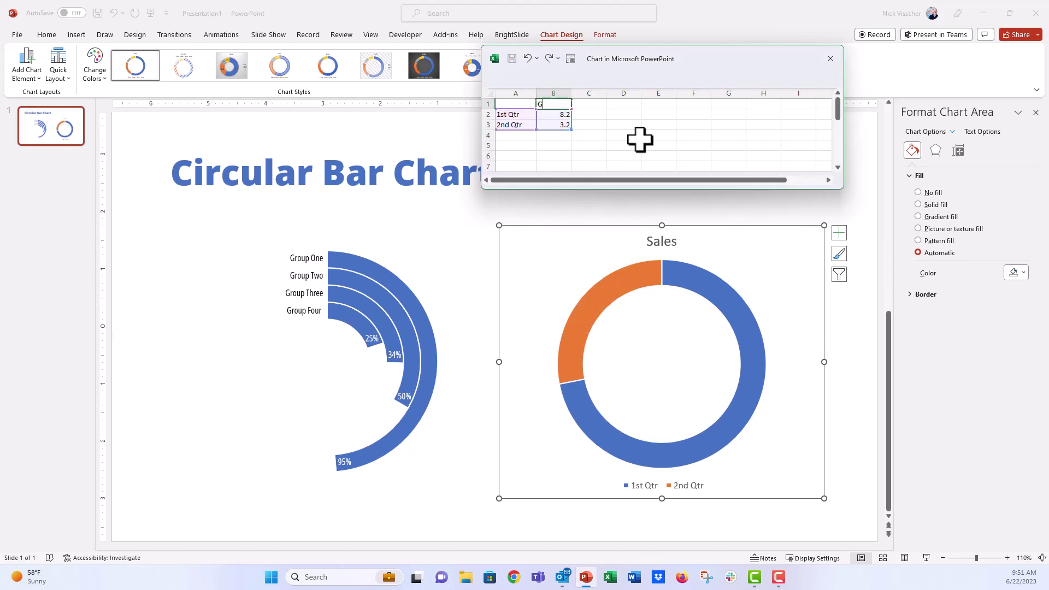
pyautogui.write('roup One')
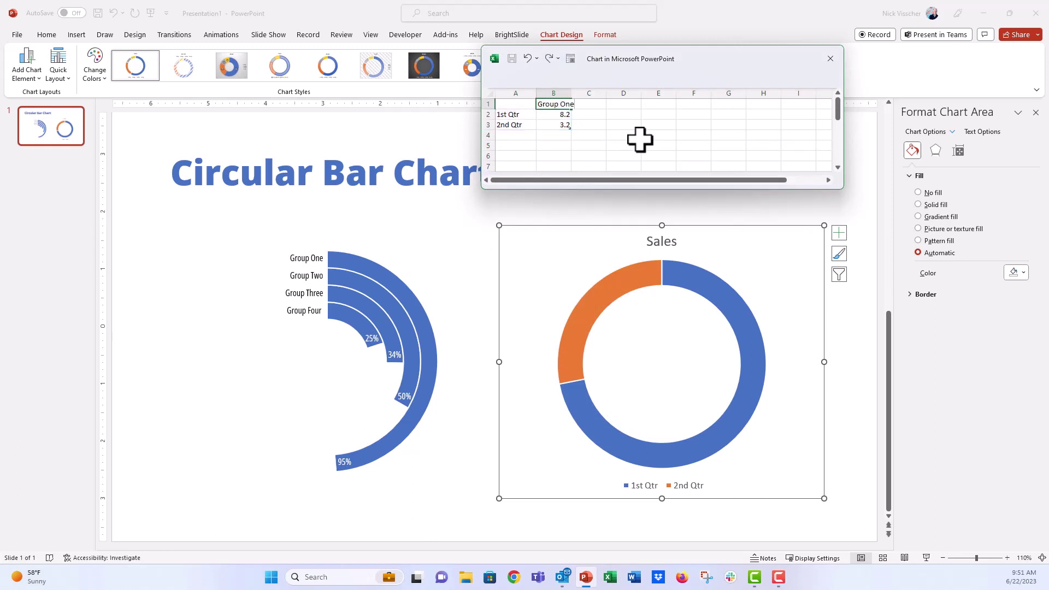
pyautogui.press('Return')
pyautogui.write('100%')
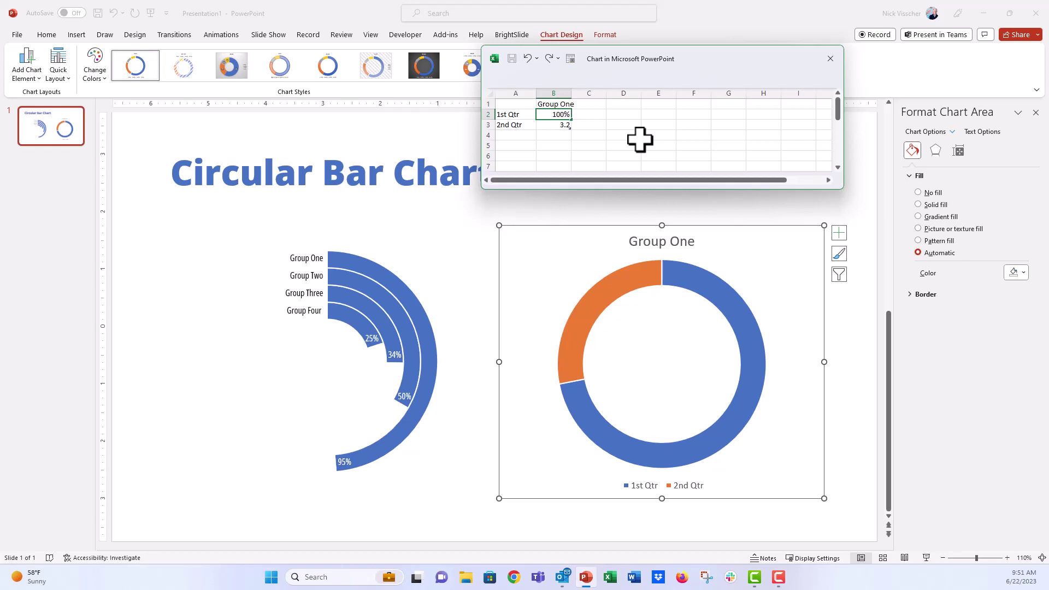
pyautogui.press('Return')
pyautogui.write('100%')
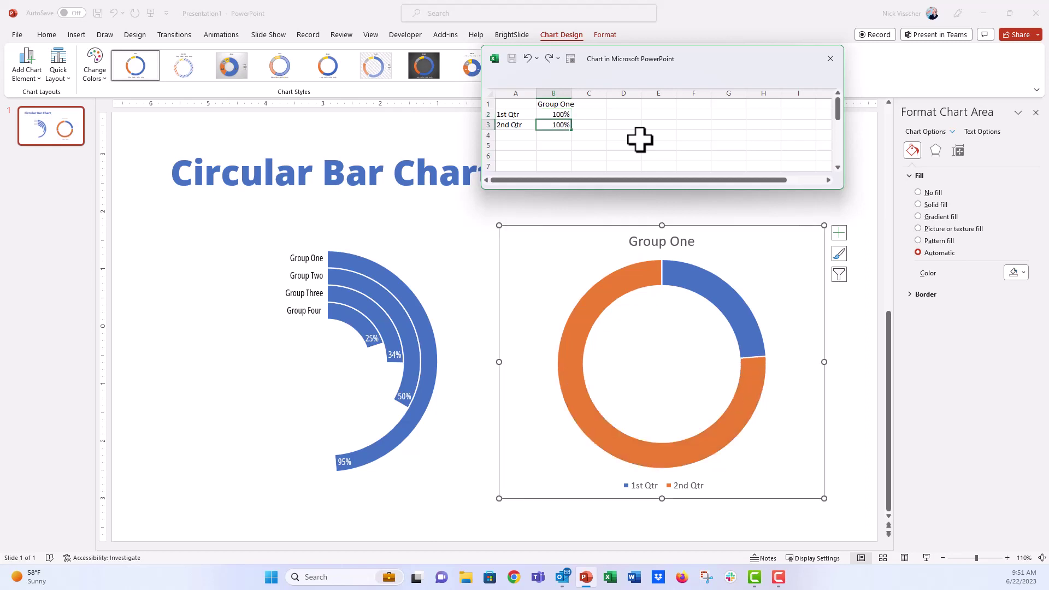
pyautogui.press('Left')
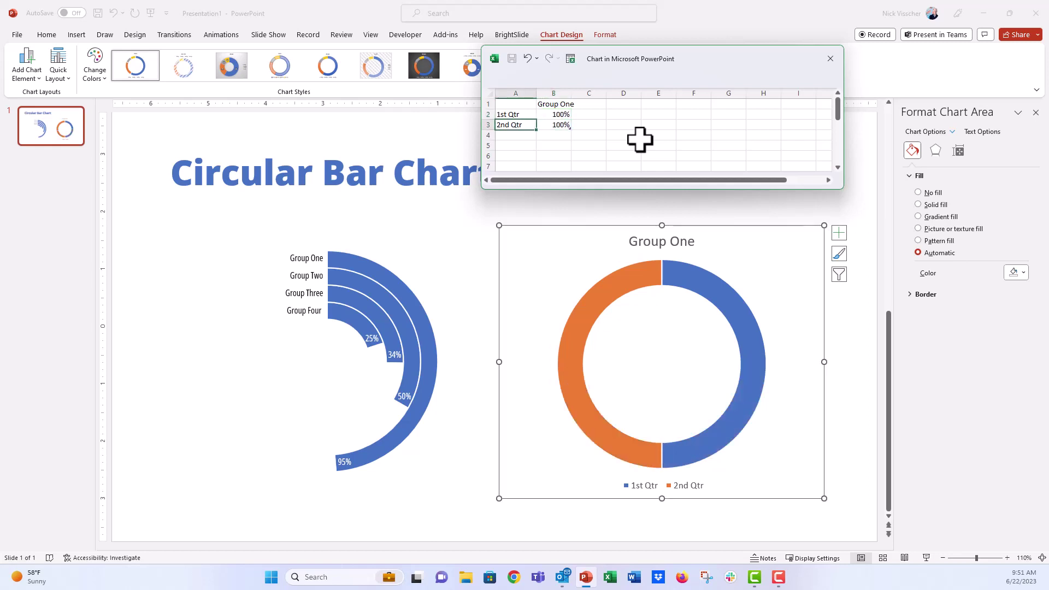
pyautogui.write('Half Circle')
pyautogui.press('Up')
pyautogui.write('D')
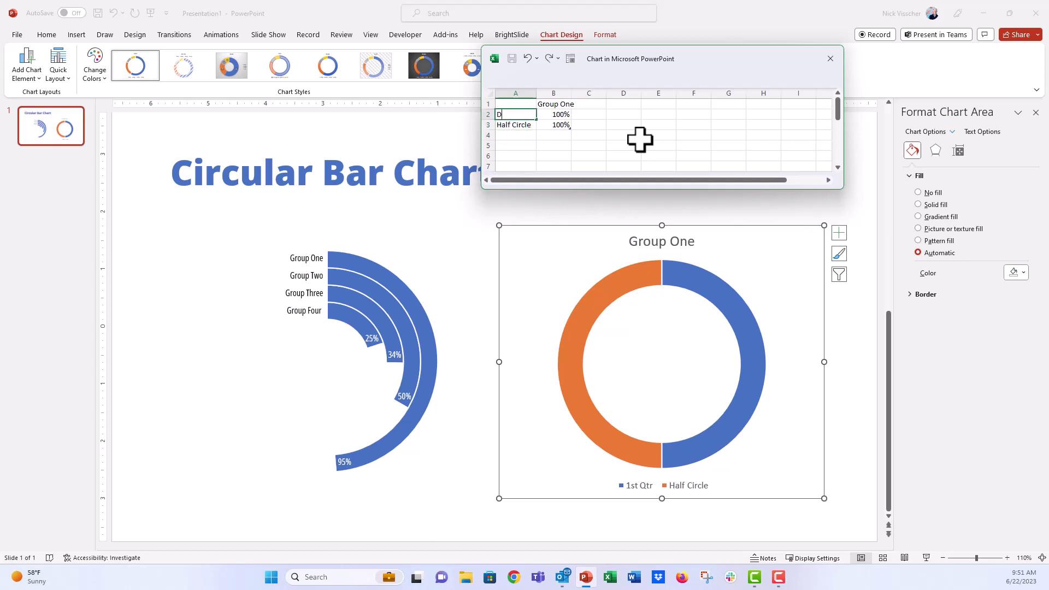
pyautogui.write('ata')
pyautogui.press('Return')
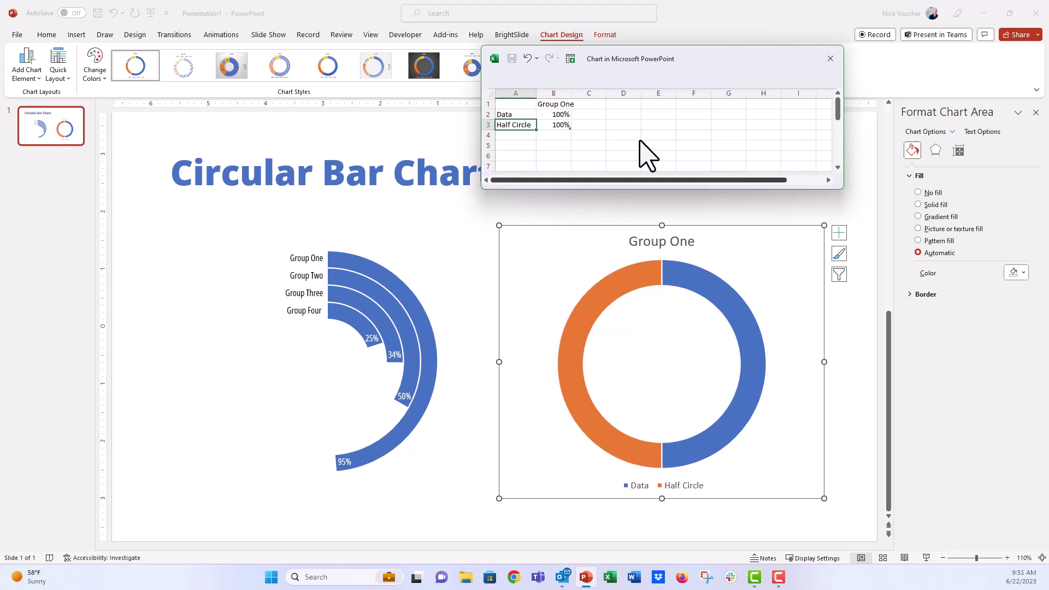
# Delete the chart's title and legend.
pyautogui.click(651, 242)
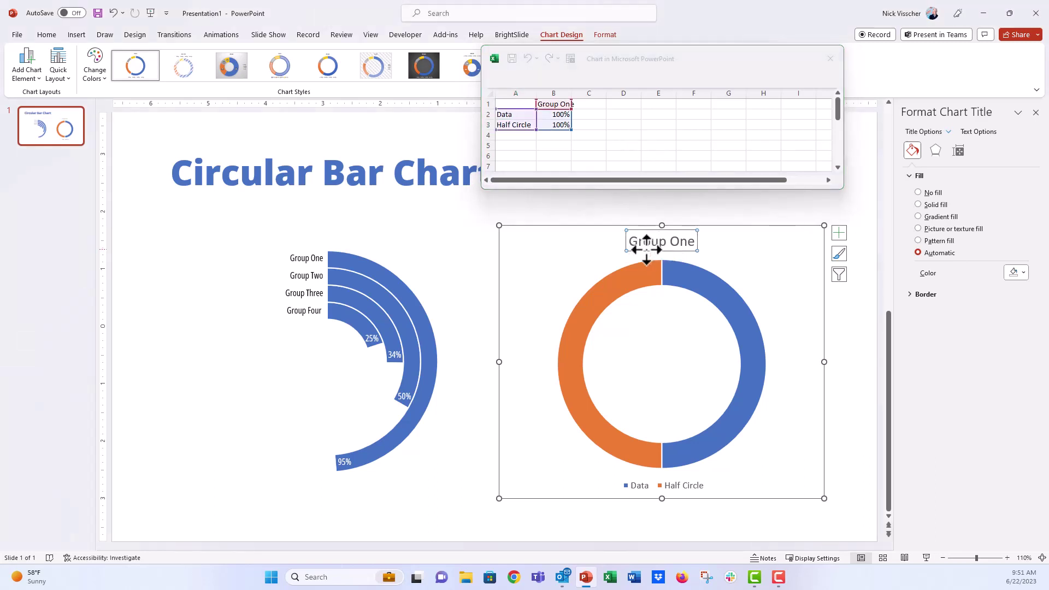
pyautogui.press('Delete')
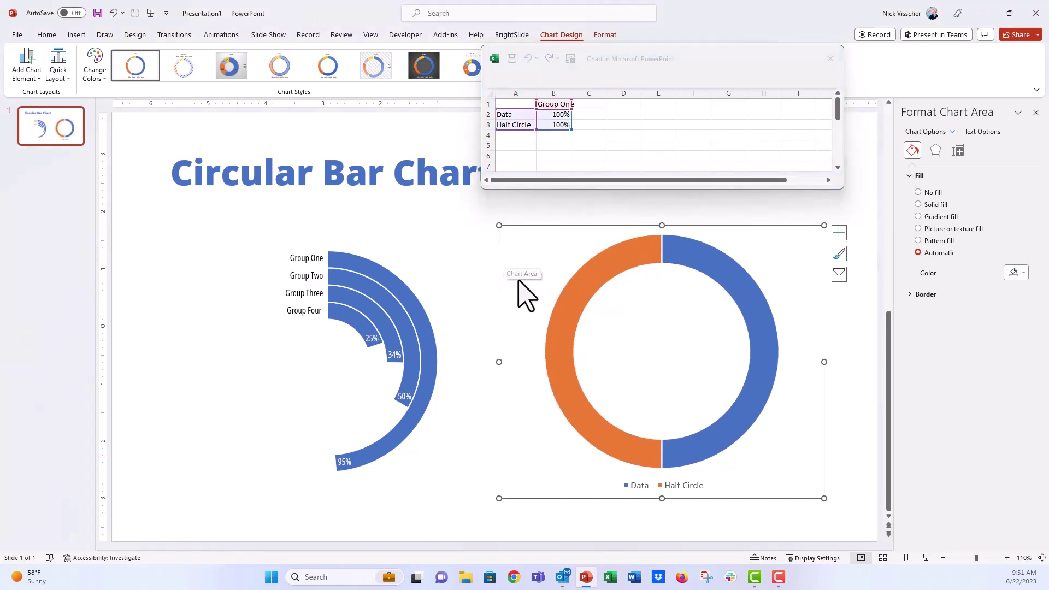
pyautogui.click(636, 491)
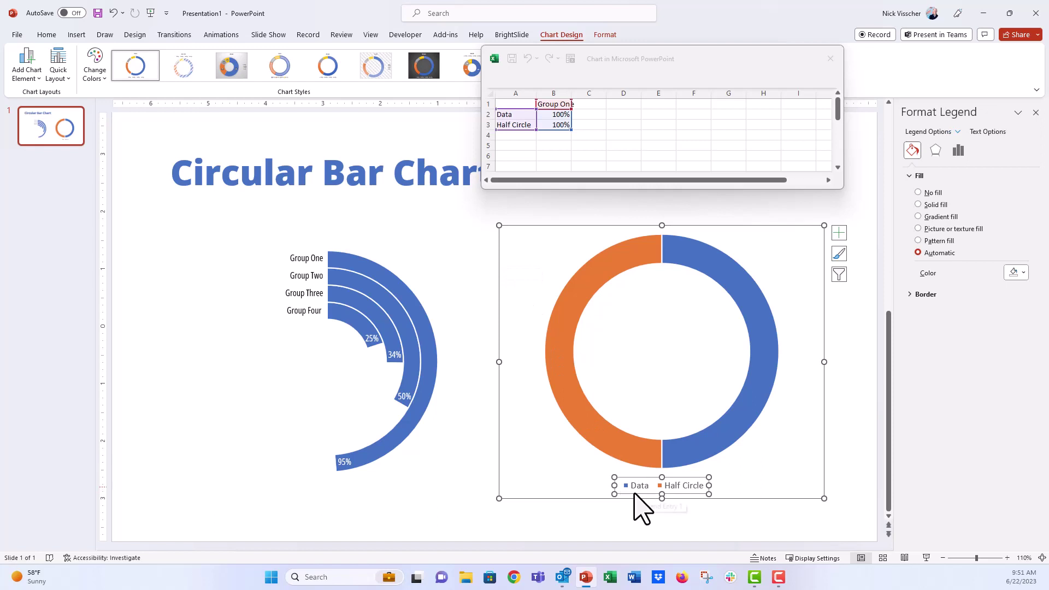
pyautogui.press('Delete')
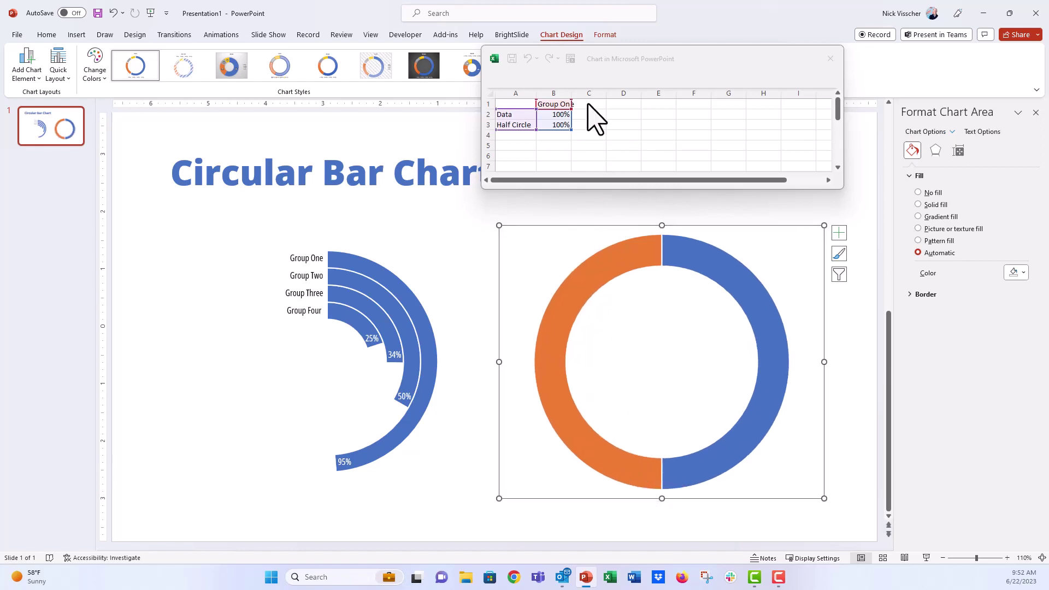
# Add series headings Group Two and Group Three in C1 and D1.
pyautogui.click(589, 104)
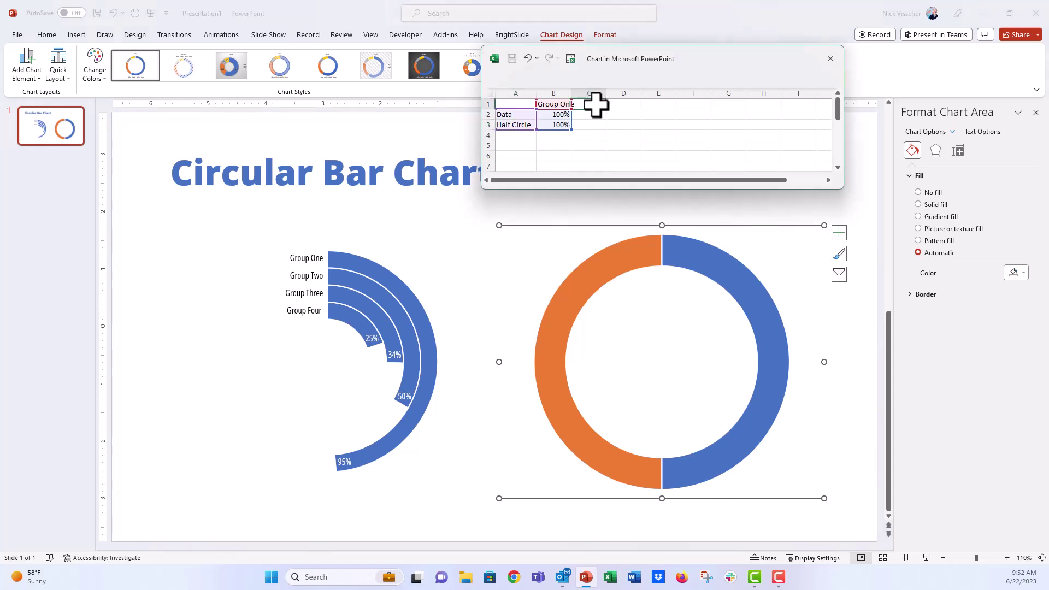
pyautogui.write('Group Two')
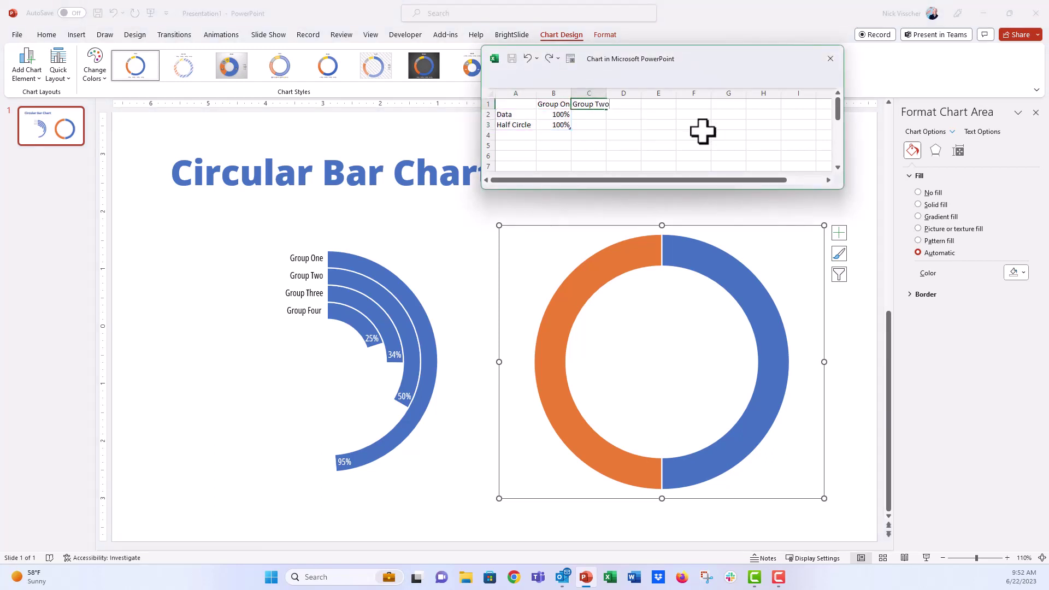
pyautogui.press('Tab')
pyautogui.write('Group')
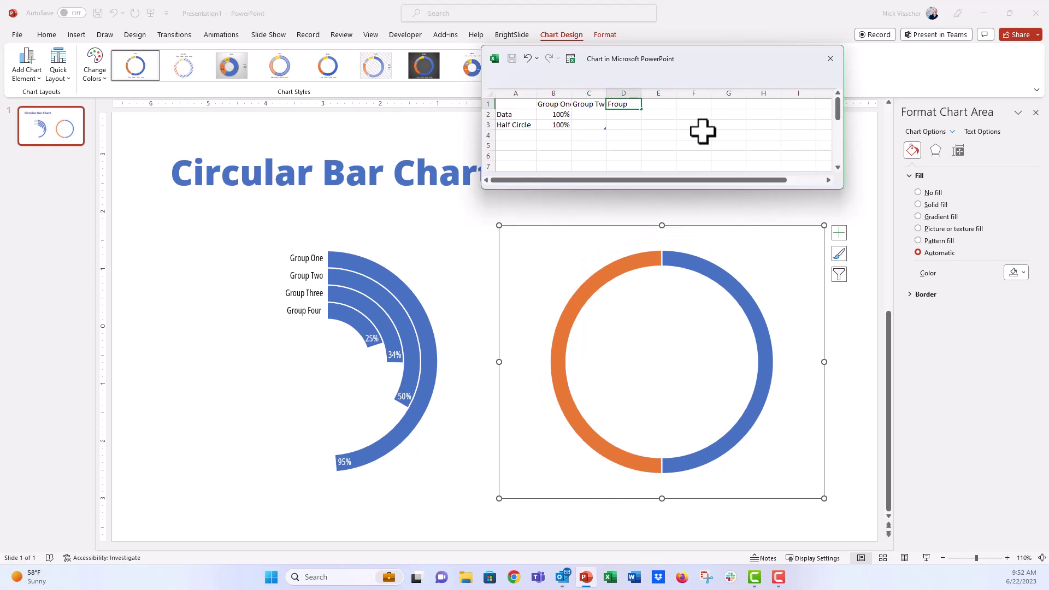
pyautogui.press('BackSpace')
pyautogui.press('BackSpace')
pyautogui.press('BackSpace')
pyautogui.press('BackSpace')
pyautogui.press('BackSpace')
pyautogui.write('Group 3')
pyautogui.press('Tab')
pyautogui.press('Left')
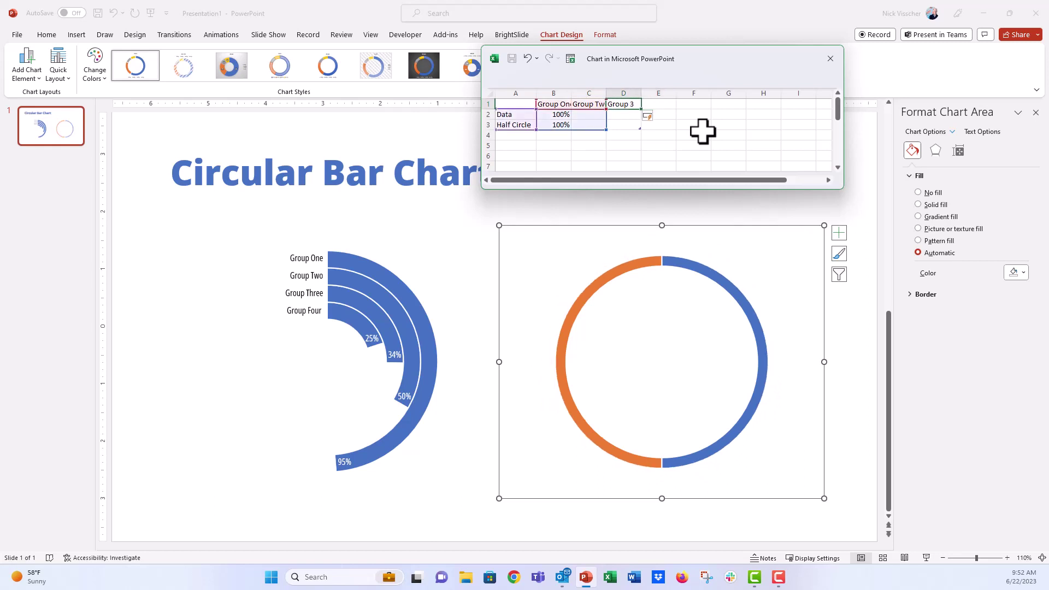
pyautogui.press('BackSpace')
pyautogui.write('Group Three')
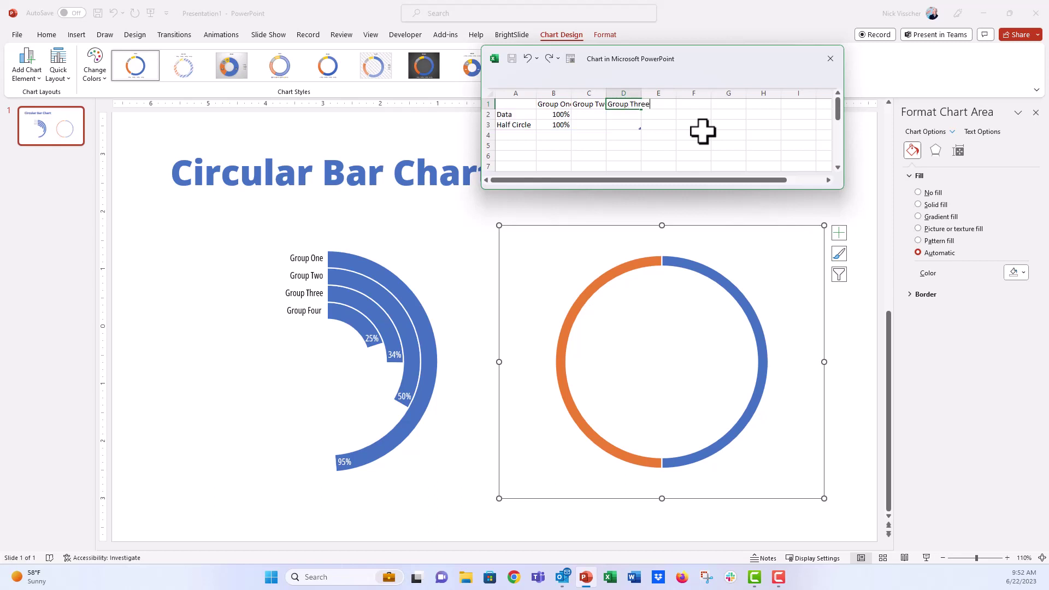
pyautogui.press('Return')
# Label row 2 as Data and add a Group Four heading in E1.
pyautogui.write('G')
pyautogui.press('BackSpace')
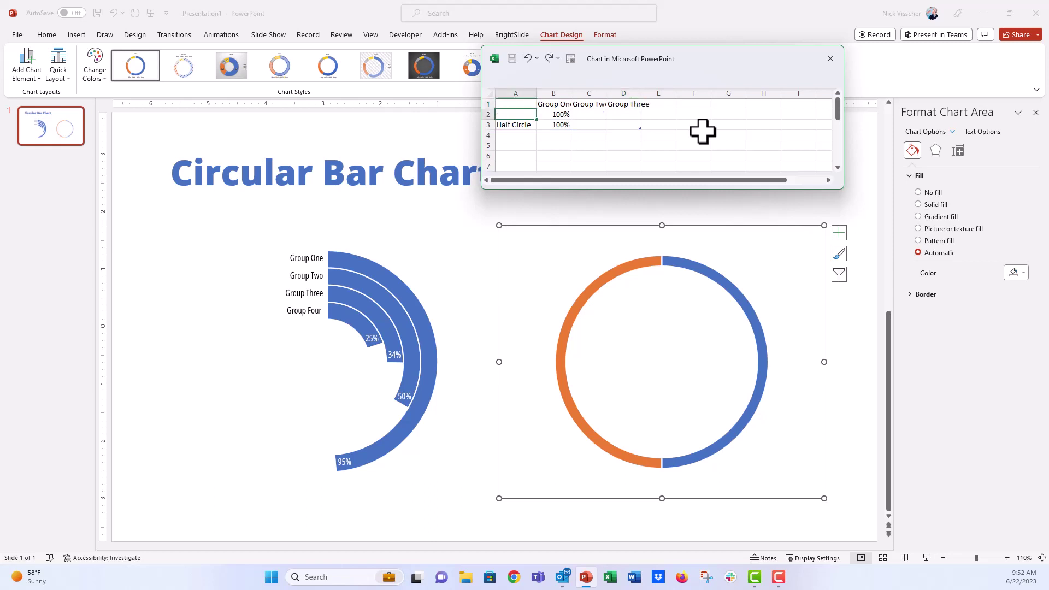
pyautogui.write('Data')
pyautogui.press('Up')
pyautogui.press('Right')
pyautogui.press('Right')
pyautogui.press('Right')
pyautogui.press('Right')
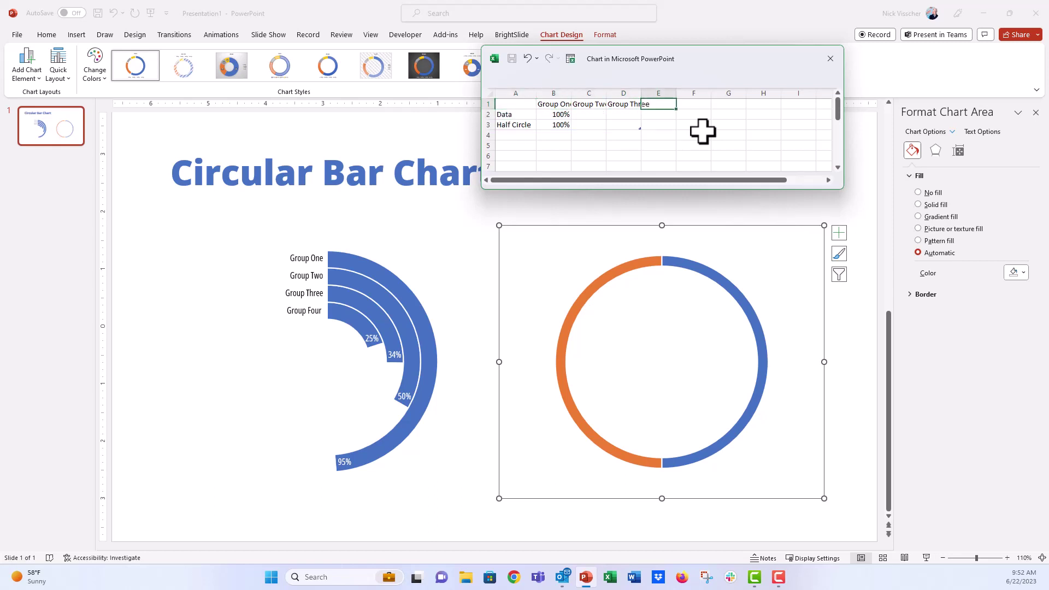
pyautogui.write('Group Four')
pyautogui.press('Return')
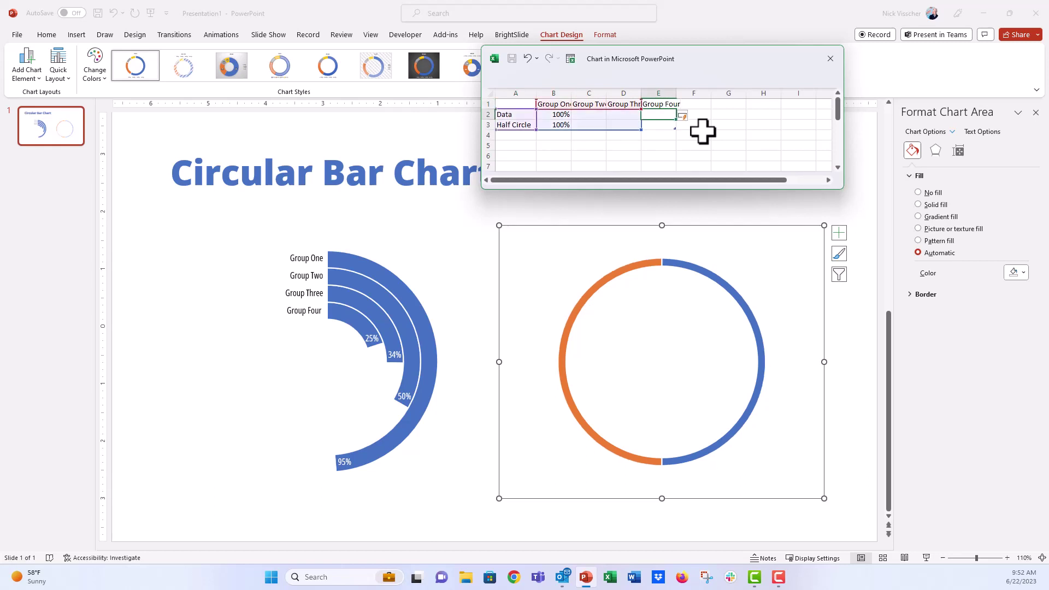
pyautogui.press('Left')
pyautogui.press('Left')
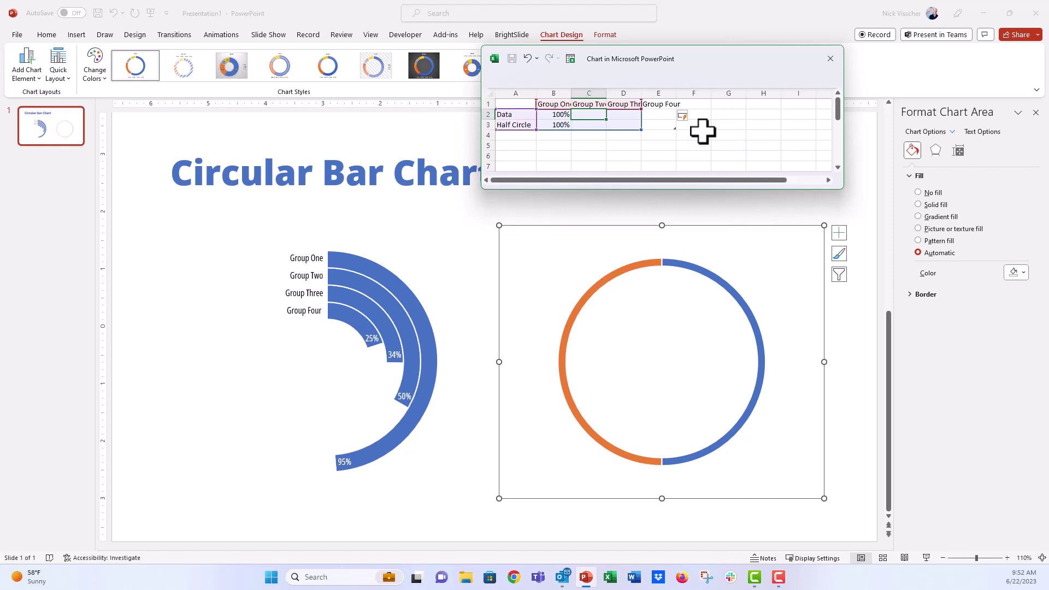
# Enter the Data row values 95%, 50%, 34% and 25% for Groups One to Four.
pyautogui.press('Left')
pyautogui.write('95')
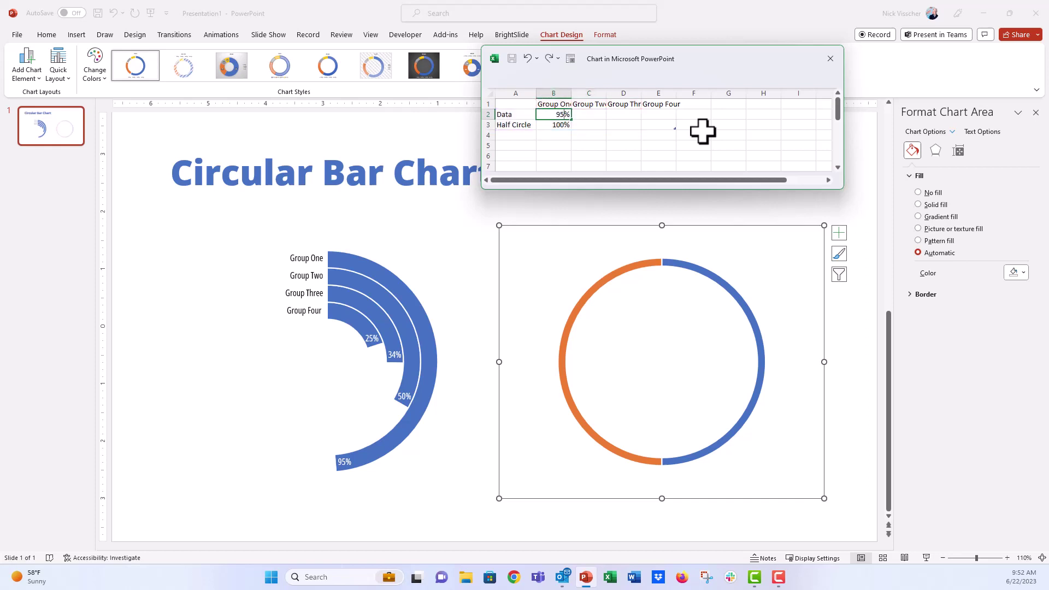
pyautogui.press('Tab')
pyautogui.write('50%')
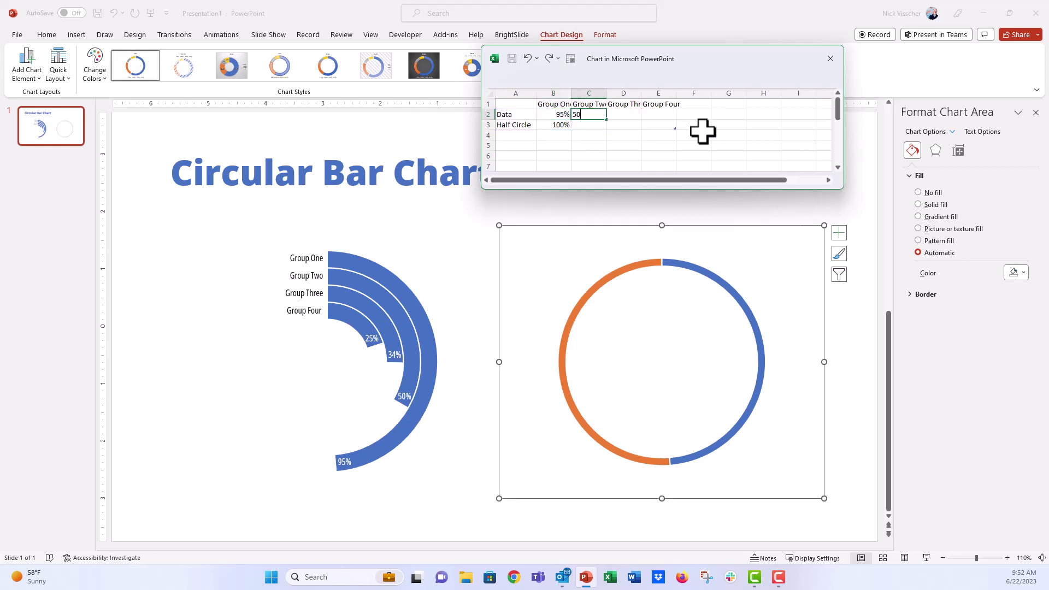
pyautogui.press('Tab')
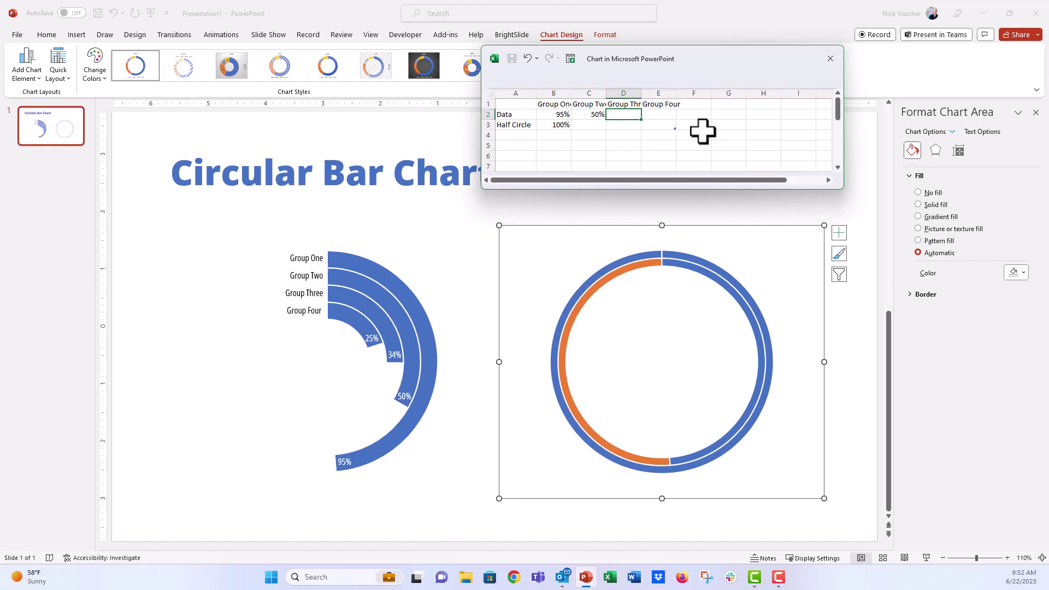
pyautogui.write('34%')
pyautogui.press('Tab')
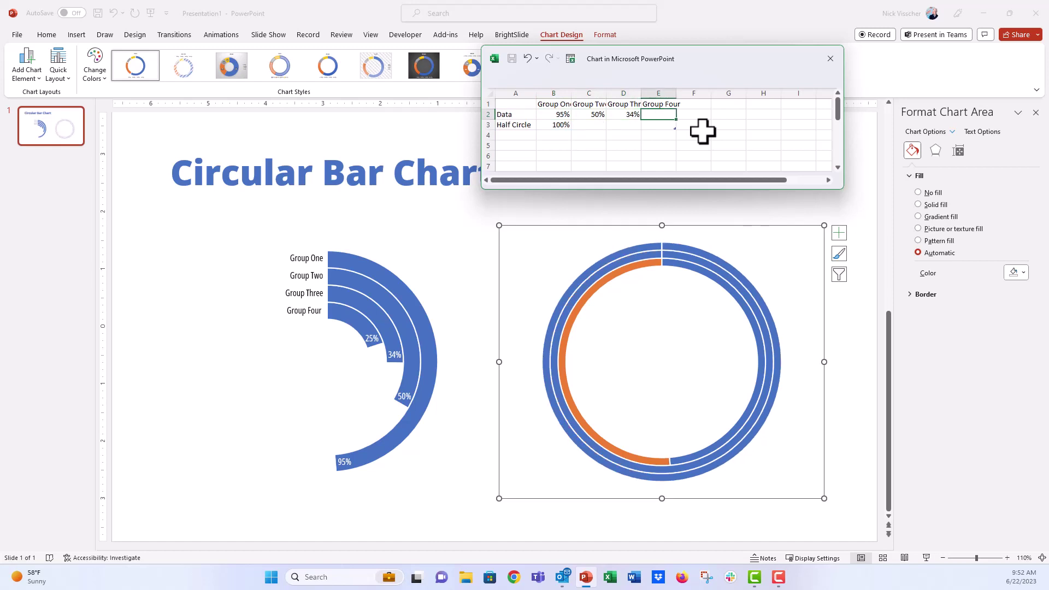
pyautogui.write('25%')
pyautogui.press('Return')
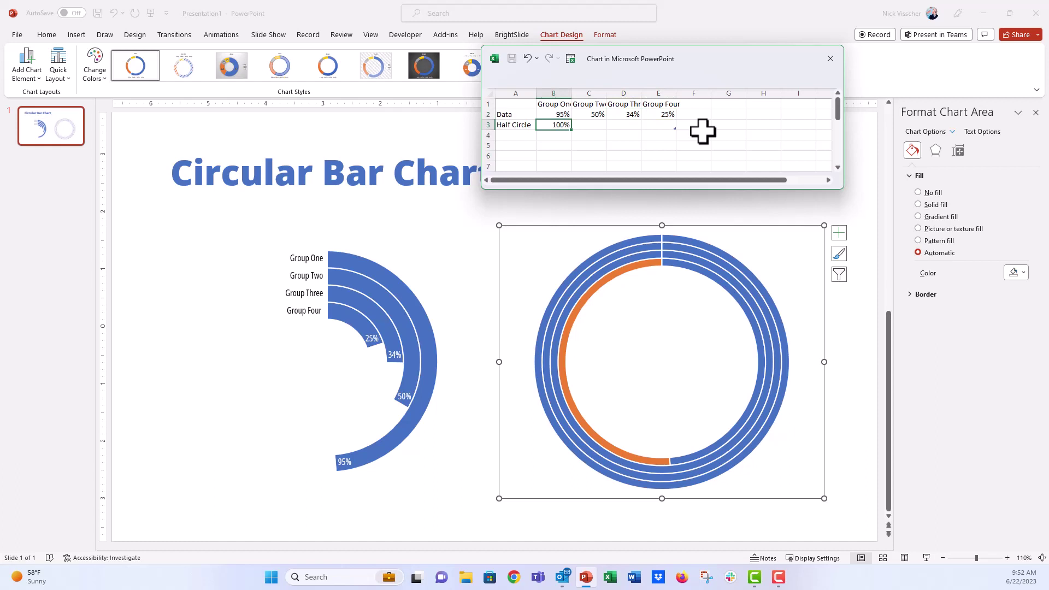
# Fill the remaining Half Circle cells C3:E3 with 100%.
pyautogui.press('Tab')
pyautogui.write('100%')
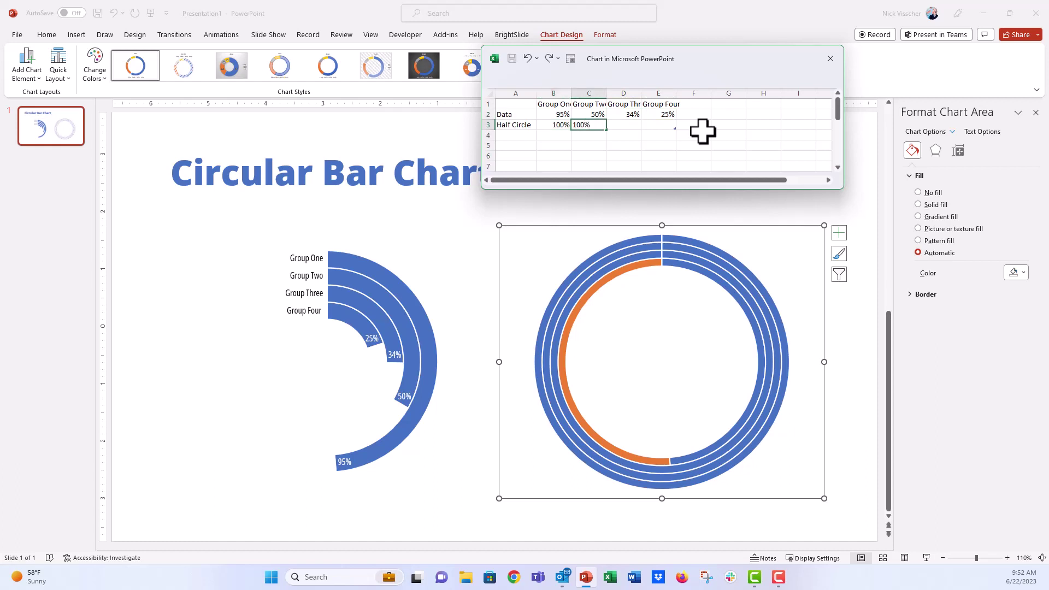
pyautogui.press('Tab')
pyautogui.write('100%')
pyautogui.press('Tab')
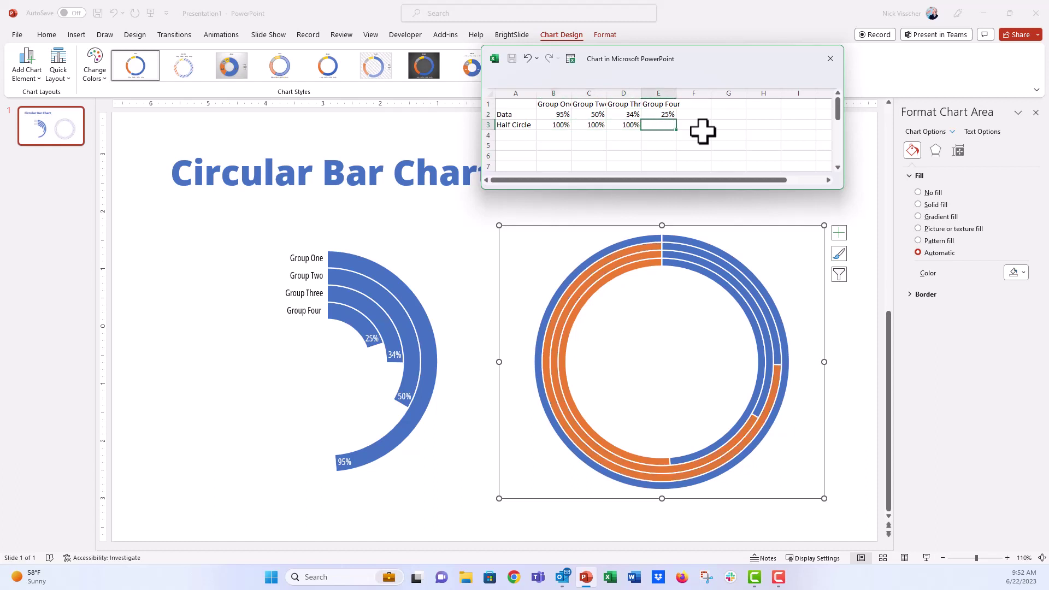
pyautogui.write('100%')
pyautogui.press('Return')
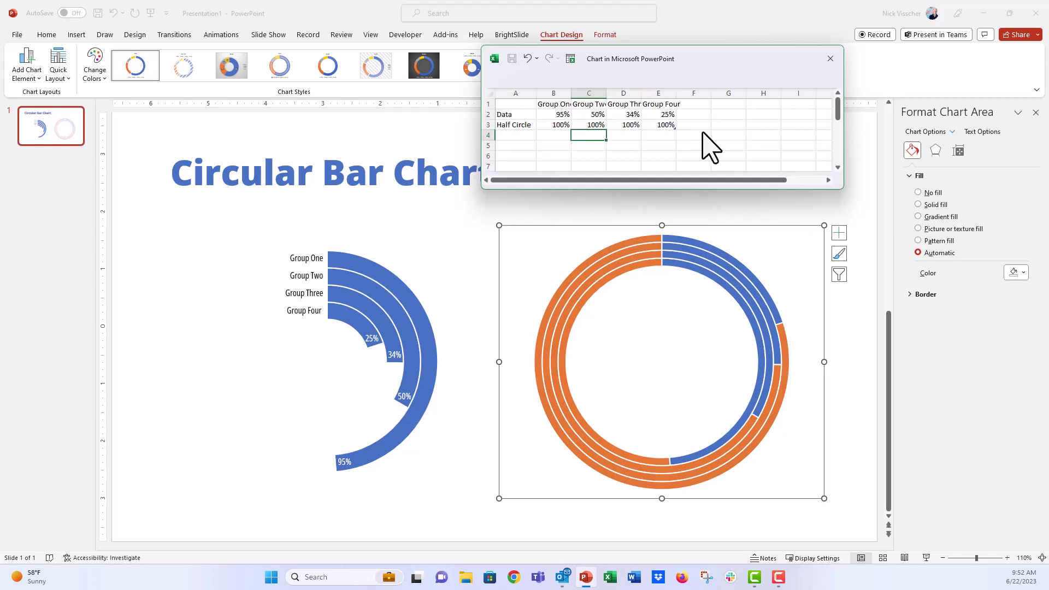
# Close the data sheet and reduce the doughnut series' hole size from 75% to 30%.
pyautogui.click(831, 58)
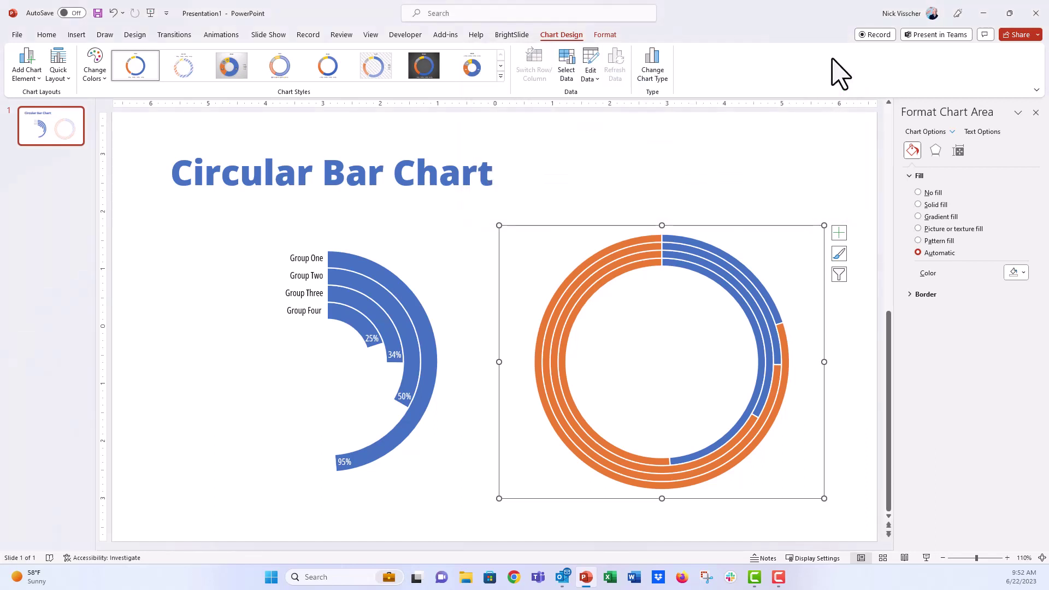
pyautogui.moveTo(628, 245)
pyautogui.click(636, 244)
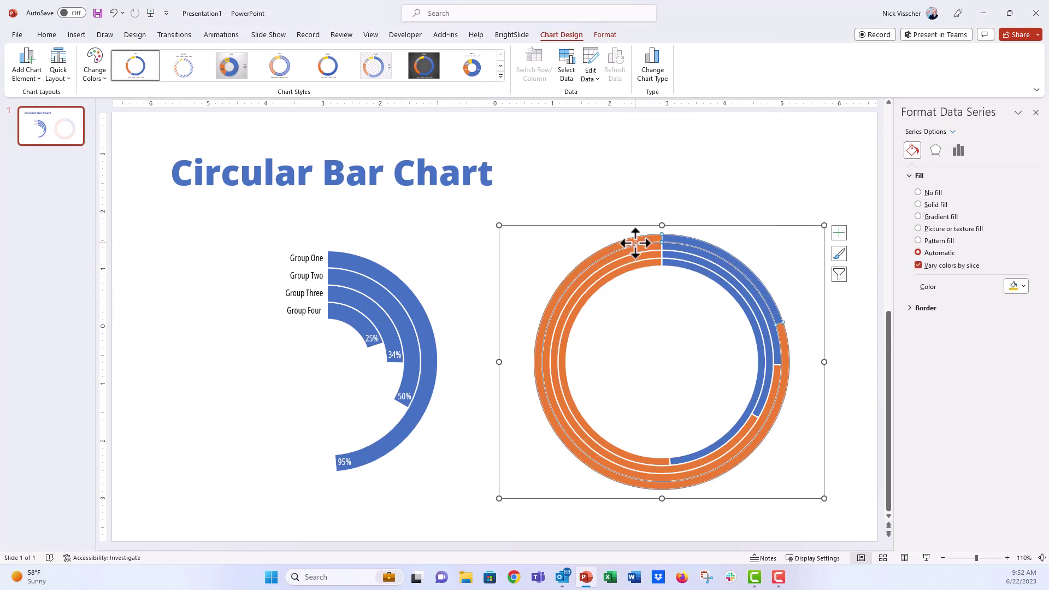
pyautogui.click(960, 152)
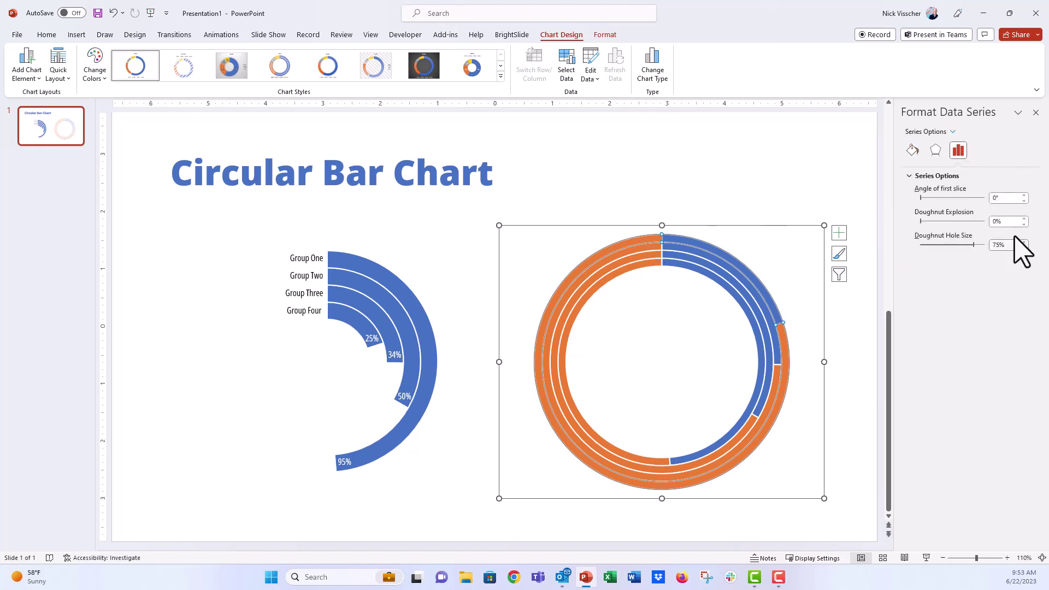
pyautogui.moveTo(1023, 248); pyautogui.dragTo(1024, 247)
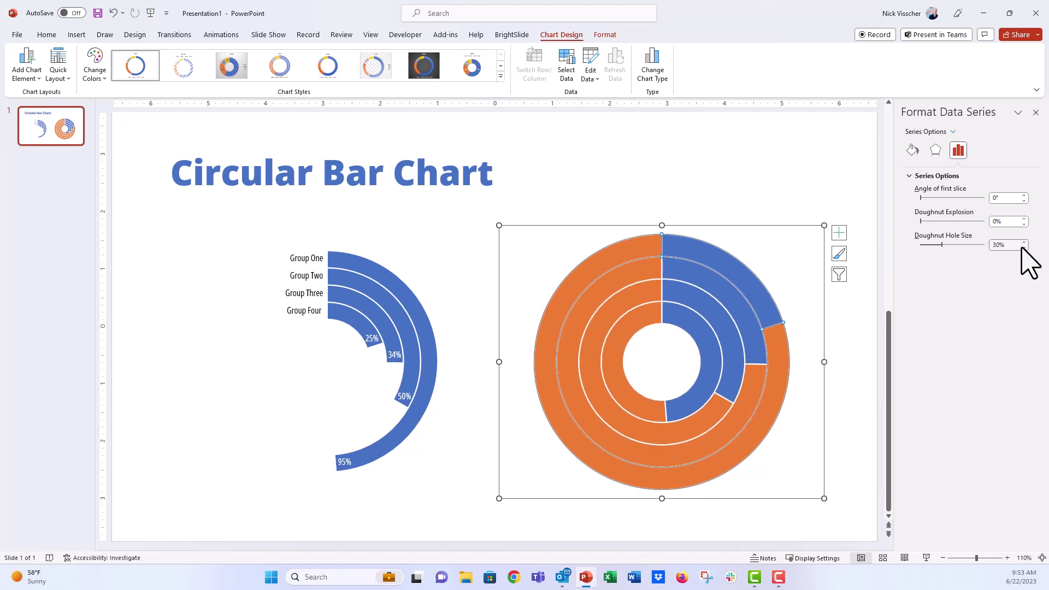
pyautogui.click(581, 269)
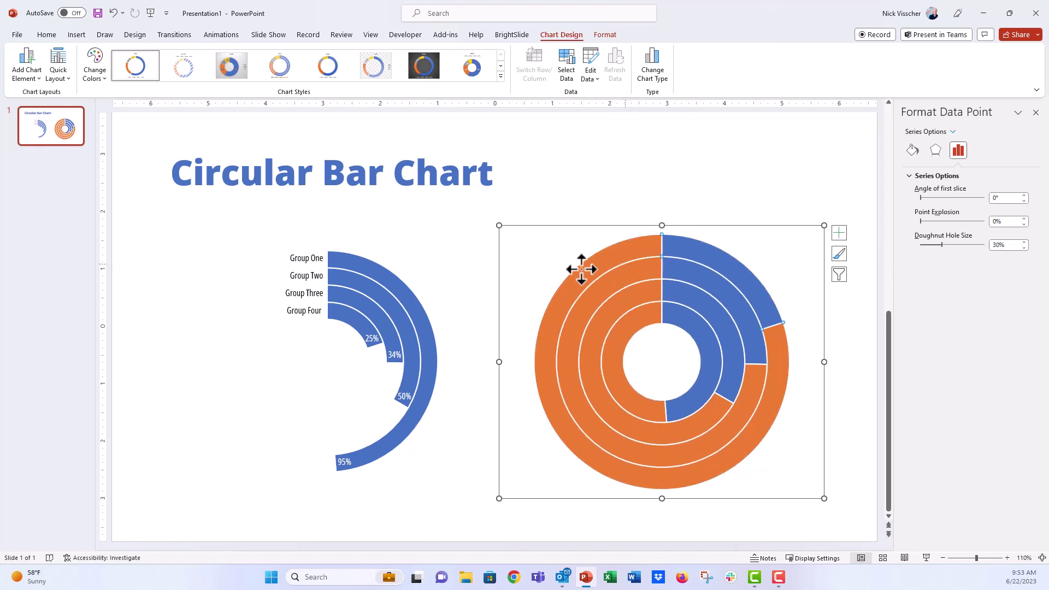
pyautogui.click(481, 298)
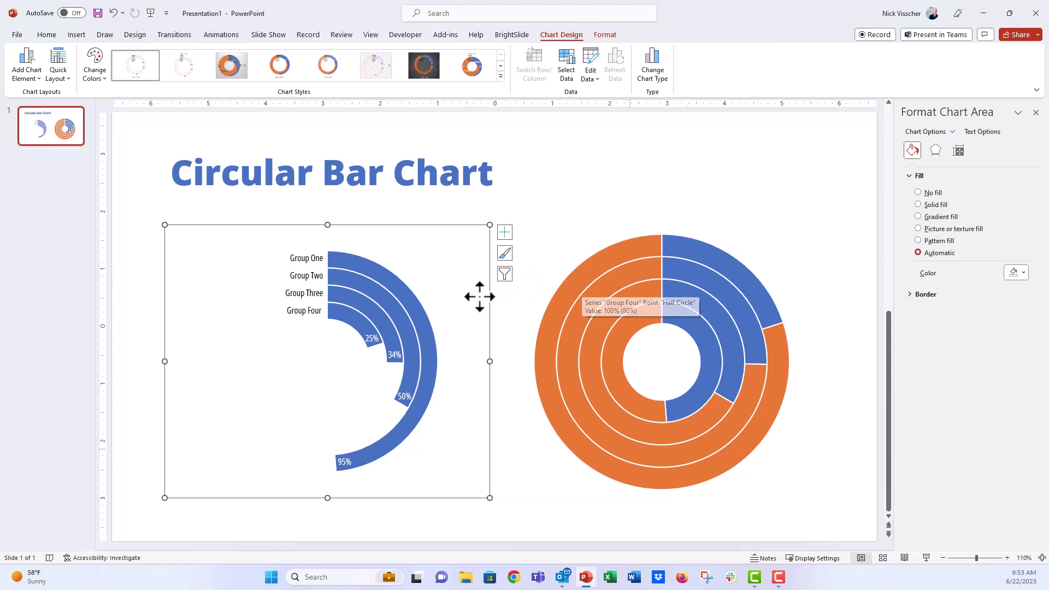
# Set the outer ring's orange Half Circle segment to No fill.
pyautogui.click(606, 263)
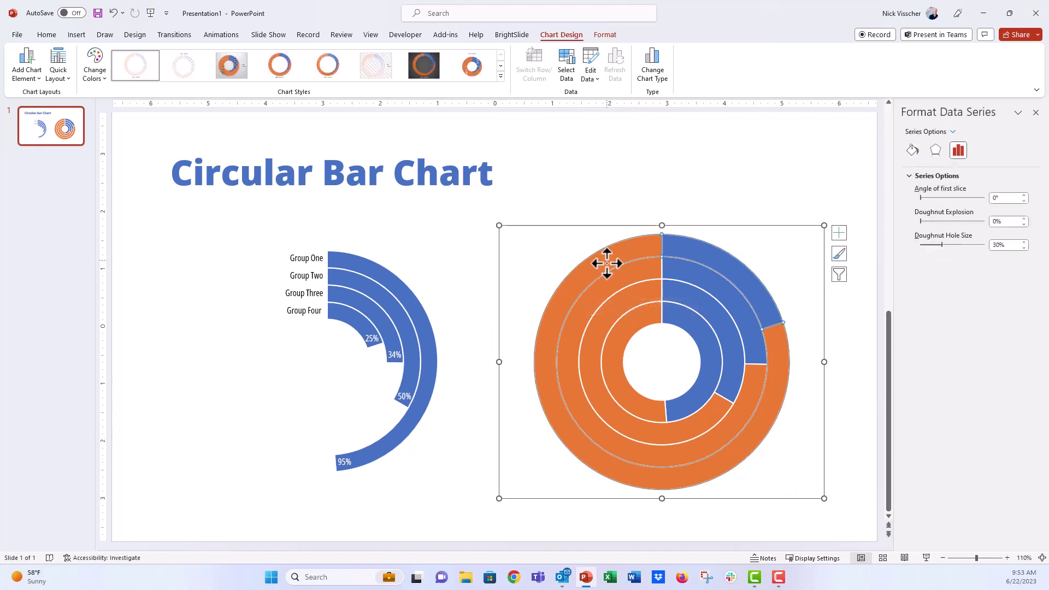
pyautogui.click(625, 251)
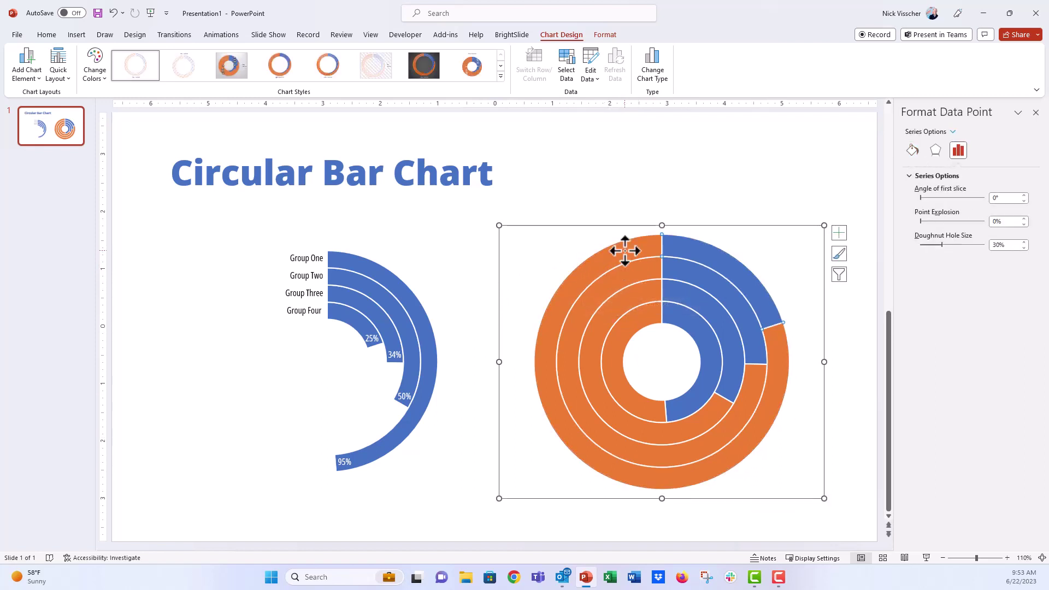
pyautogui.click(912, 150)
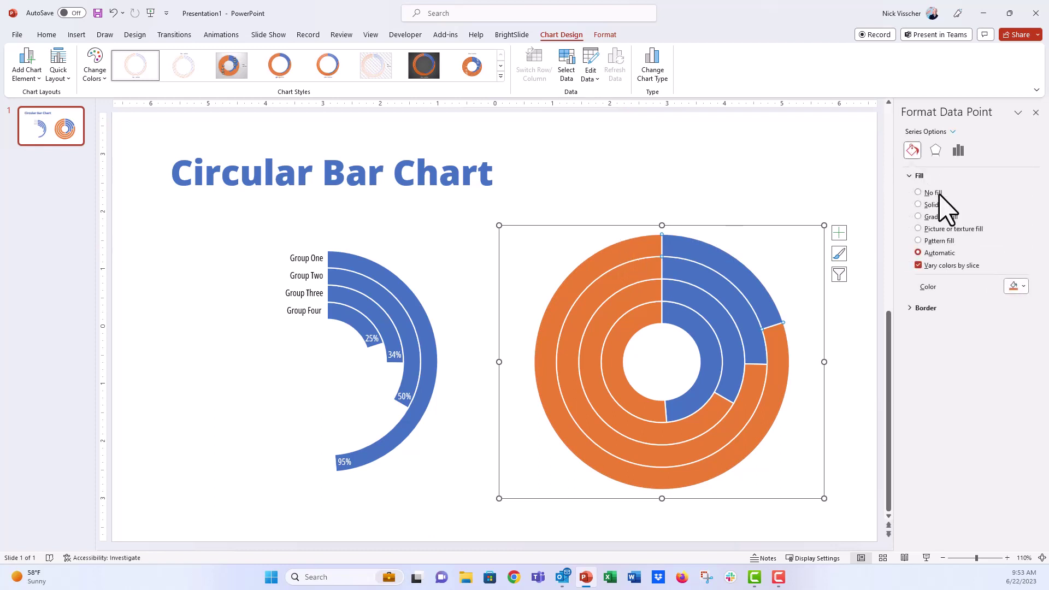
pyautogui.click(937, 193)
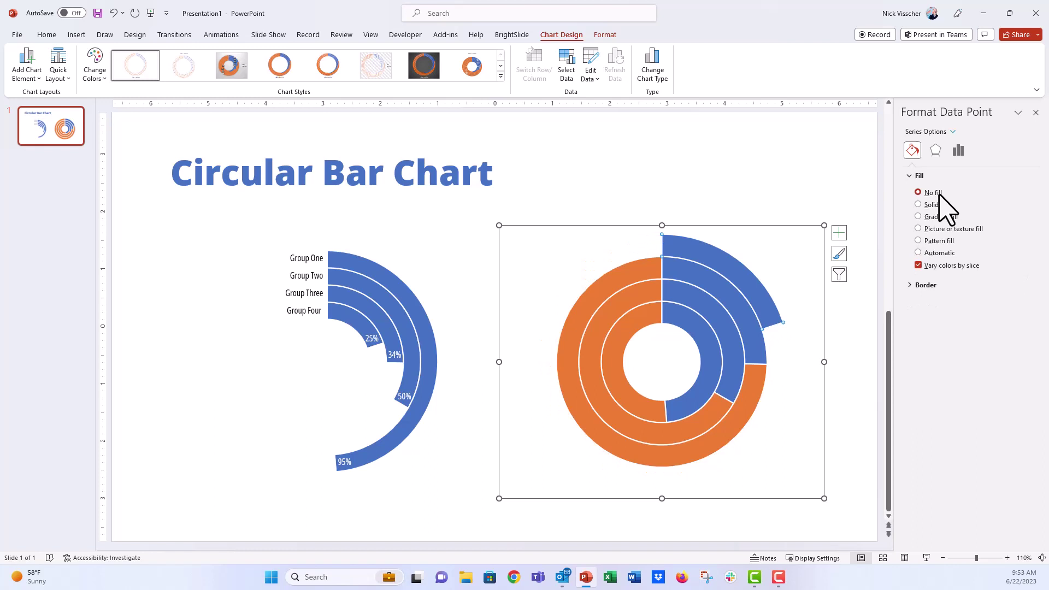
# Remove the fill from the other rings' orange segments, repeating with F4.
pyautogui.click(621, 276)
pyautogui.click(622, 277)
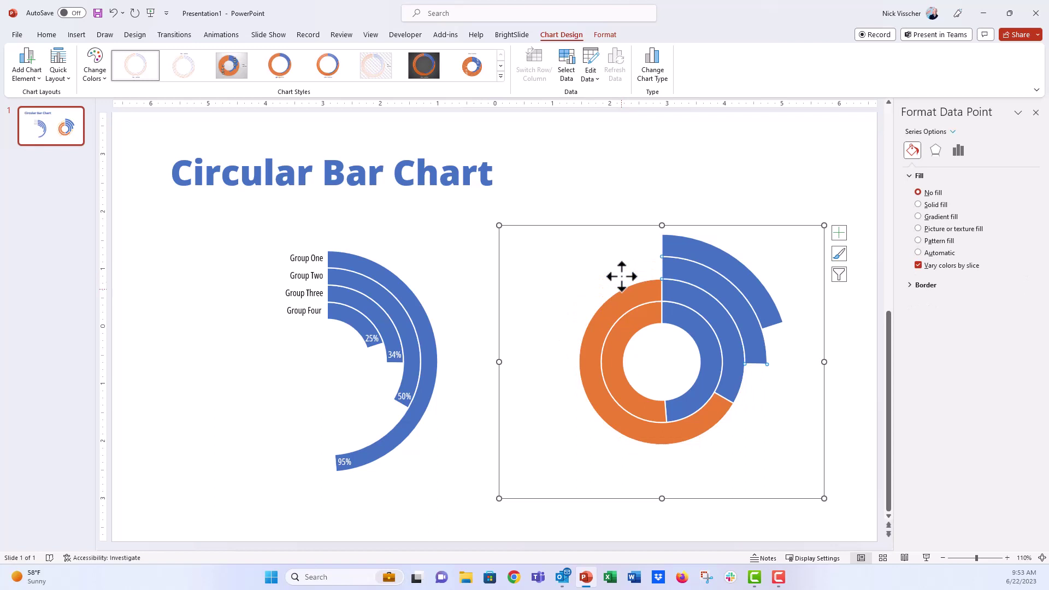
pyautogui.click(620, 300)
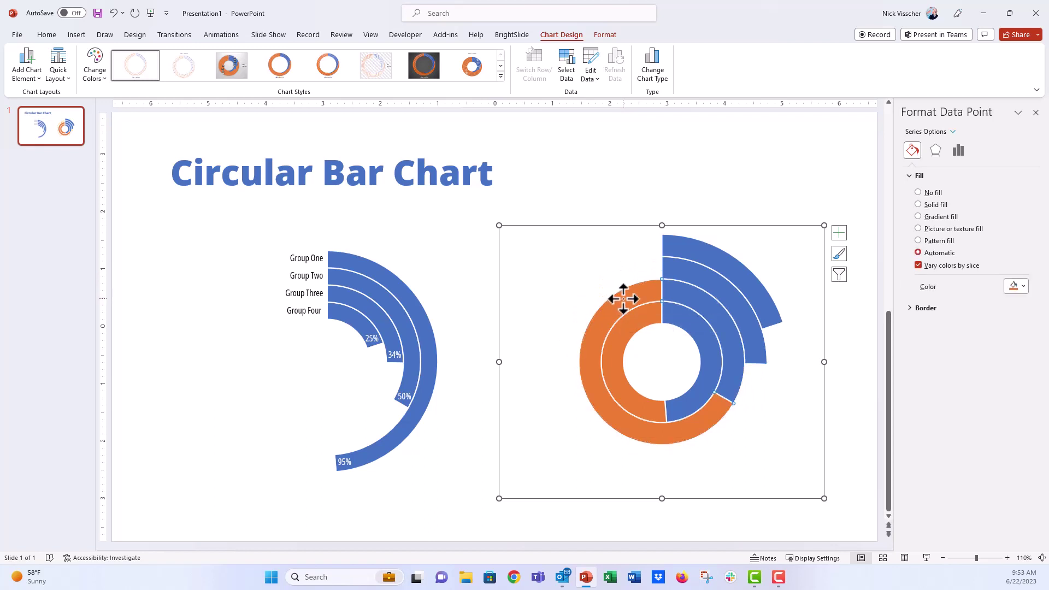
pyautogui.click(628, 322)
pyautogui.click(630, 322)
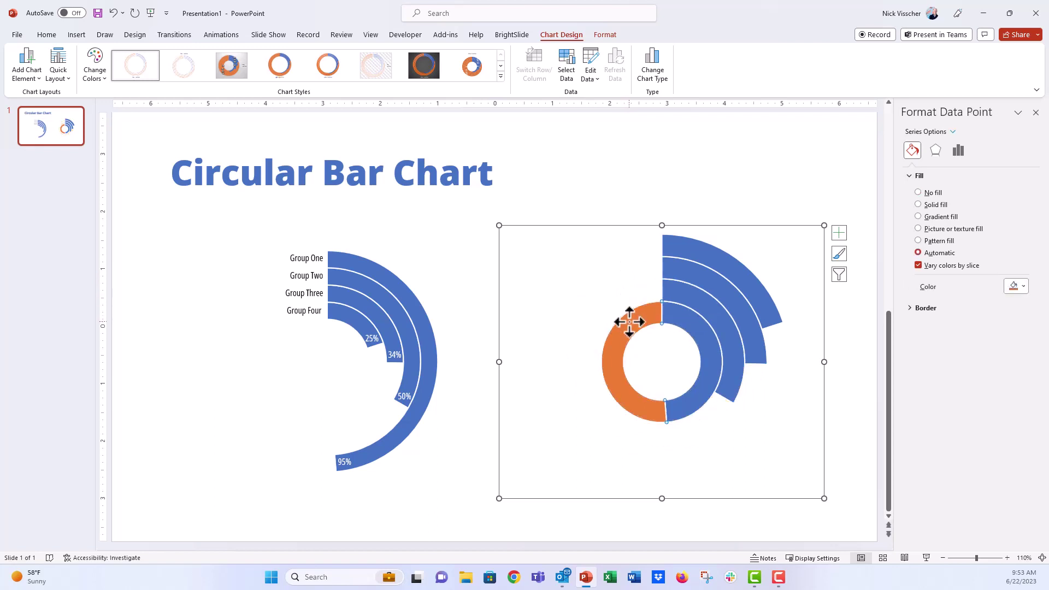
pyautogui.press('F4')
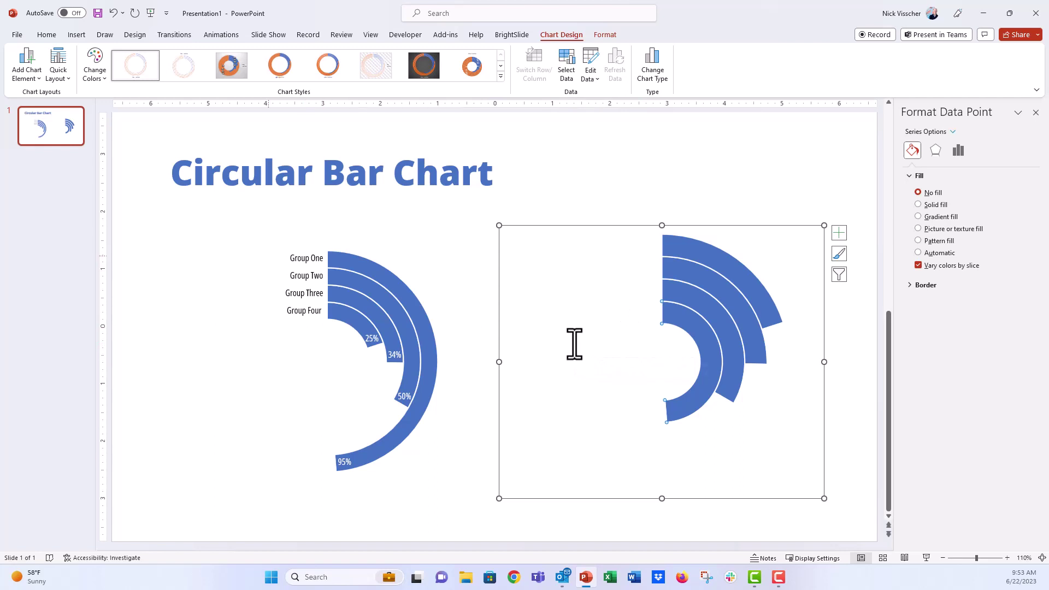
# Open the chart data in Microsoft Excel and maximize the workbook window.
pyautogui.rightClick(679, 272)
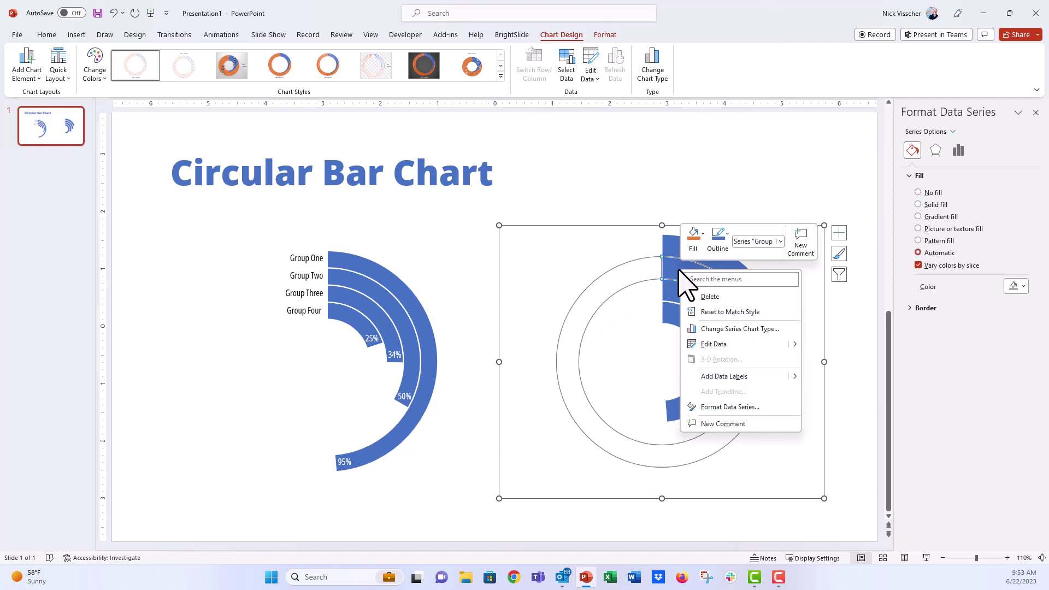
pyautogui.press('Escape')
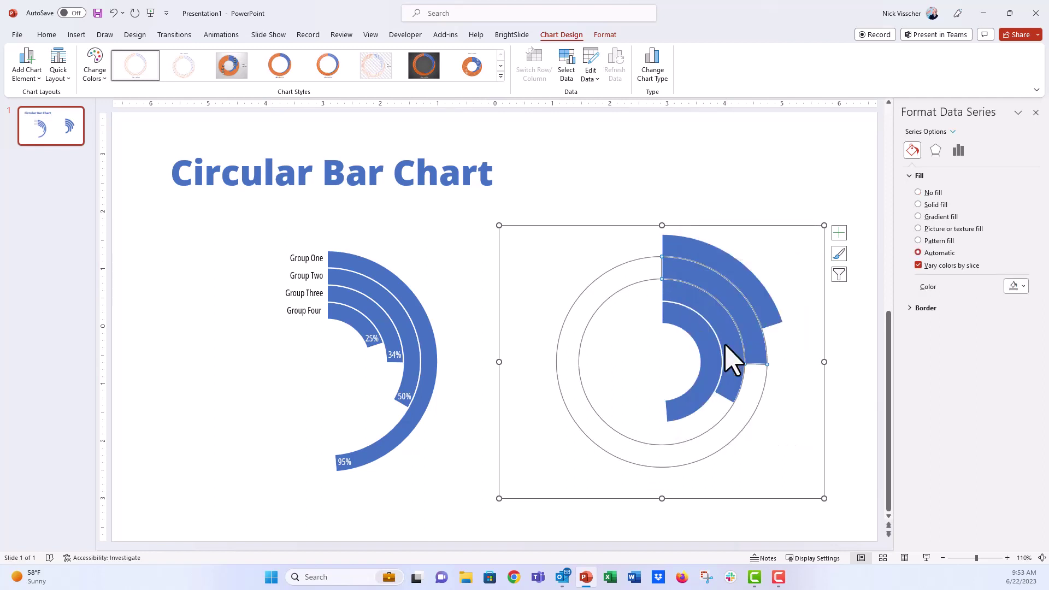
pyautogui.moveTo(703, 103); pyautogui.dragTo(502, 101)
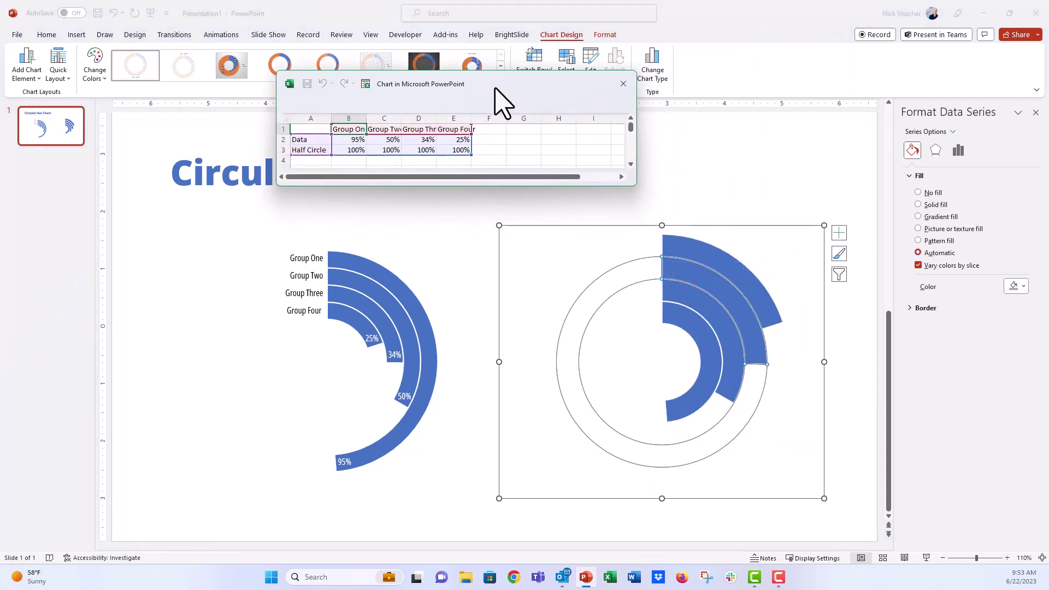
pyautogui.click(366, 84)
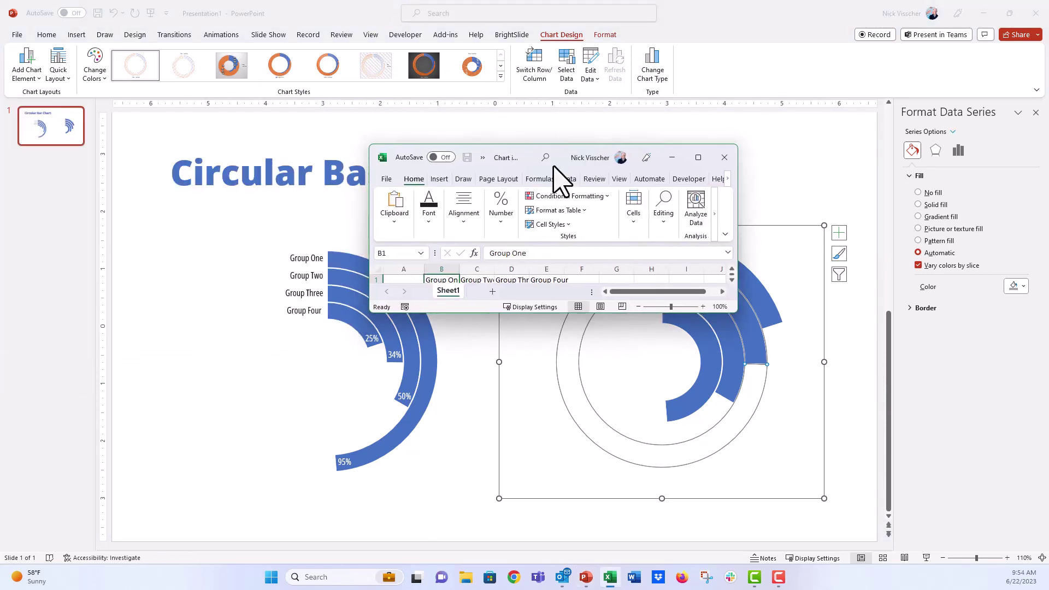
pyautogui.click(700, 157)
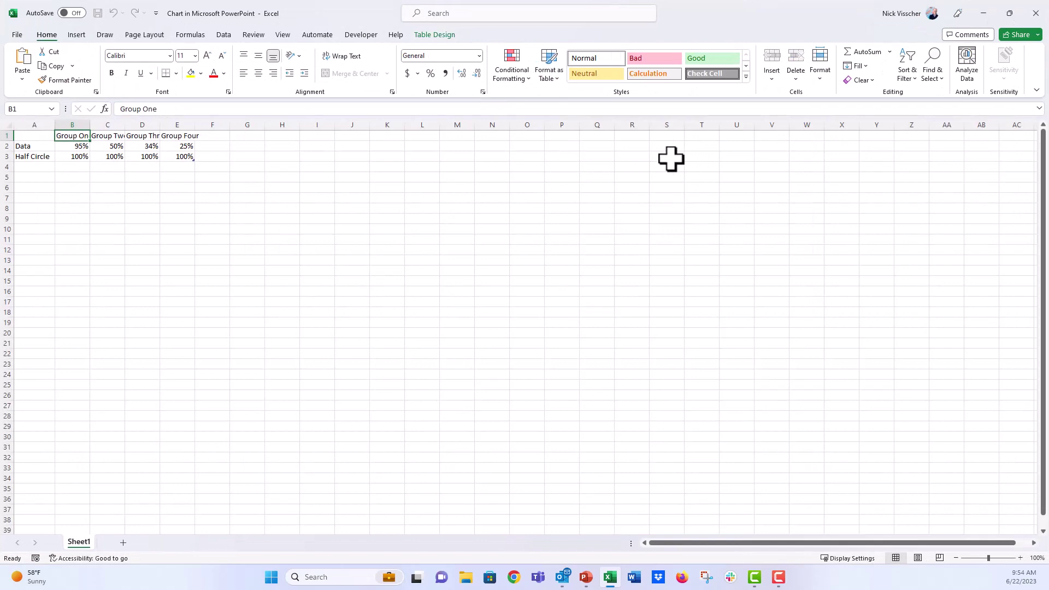
# Select A1:E3 and convert the data table to a normal range via Table Design.
pyautogui.click(69, 148)
pyautogui.click(69, 158)
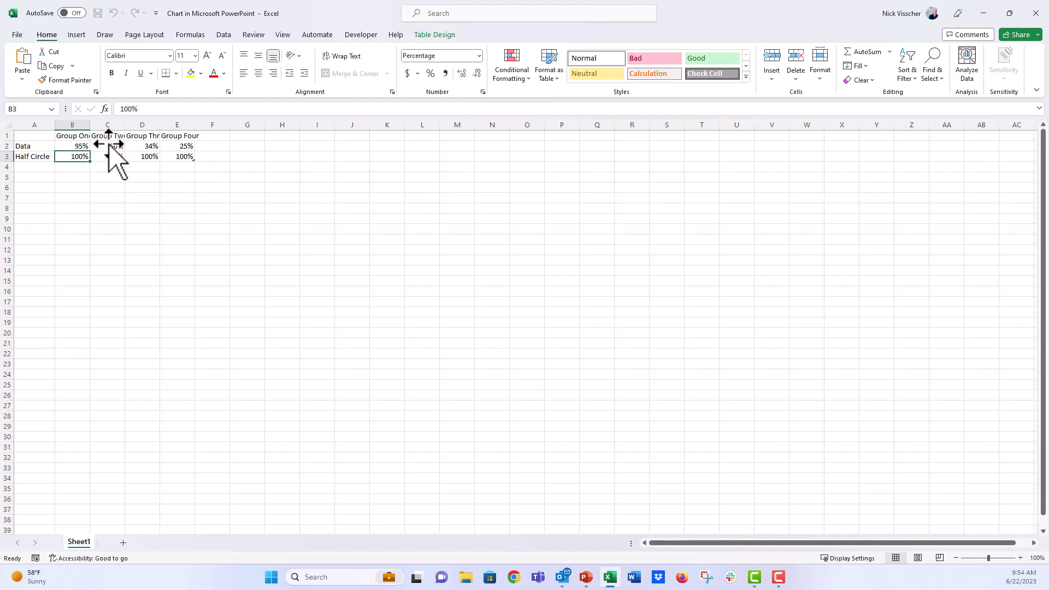
pyautogui.moveTo(74, 136); pyautogui.dragTo(176, 159)
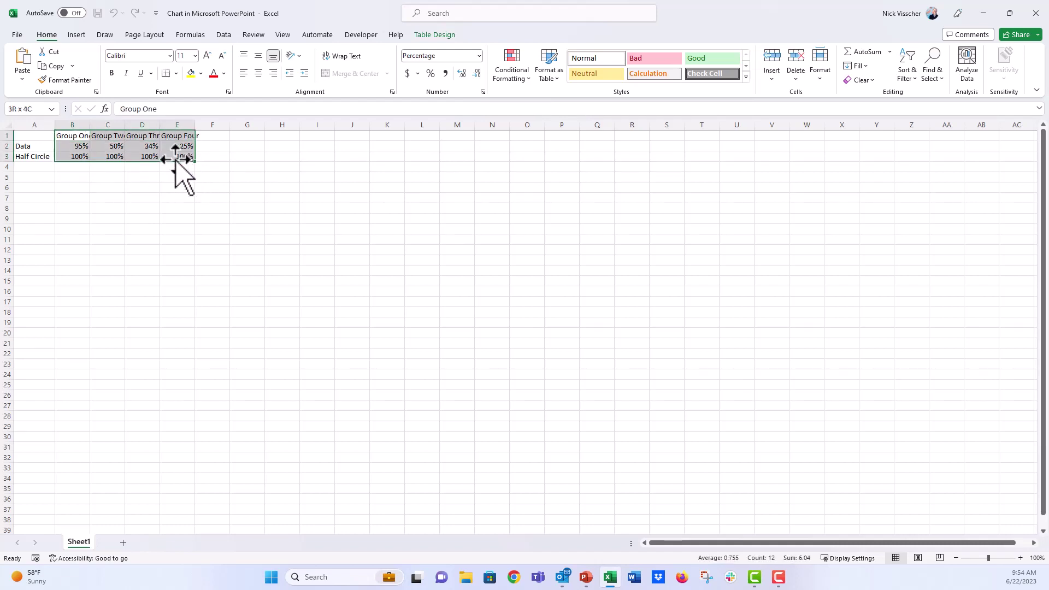
pyautogui.moveTo(35, 134); pyautogui.dragTo(169, 158)
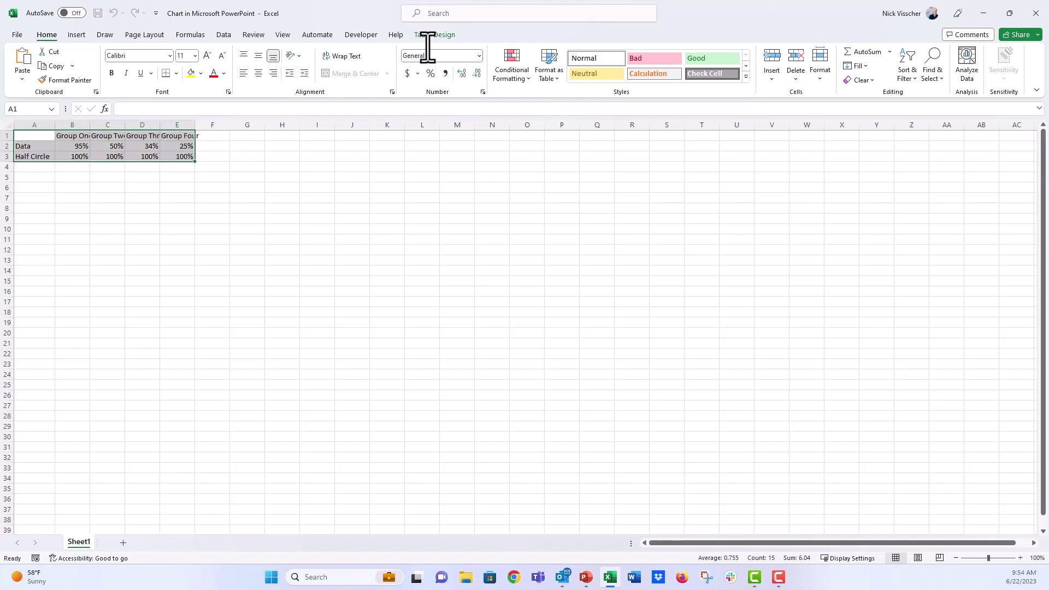
pyautogui.click(443, 35)
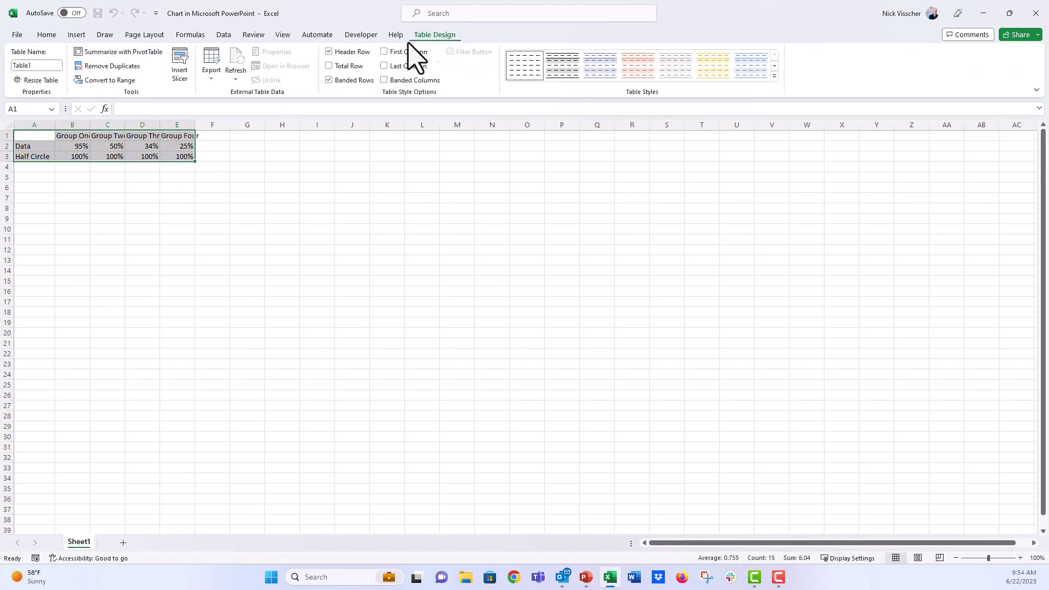
pyautogui.click(134, 80)
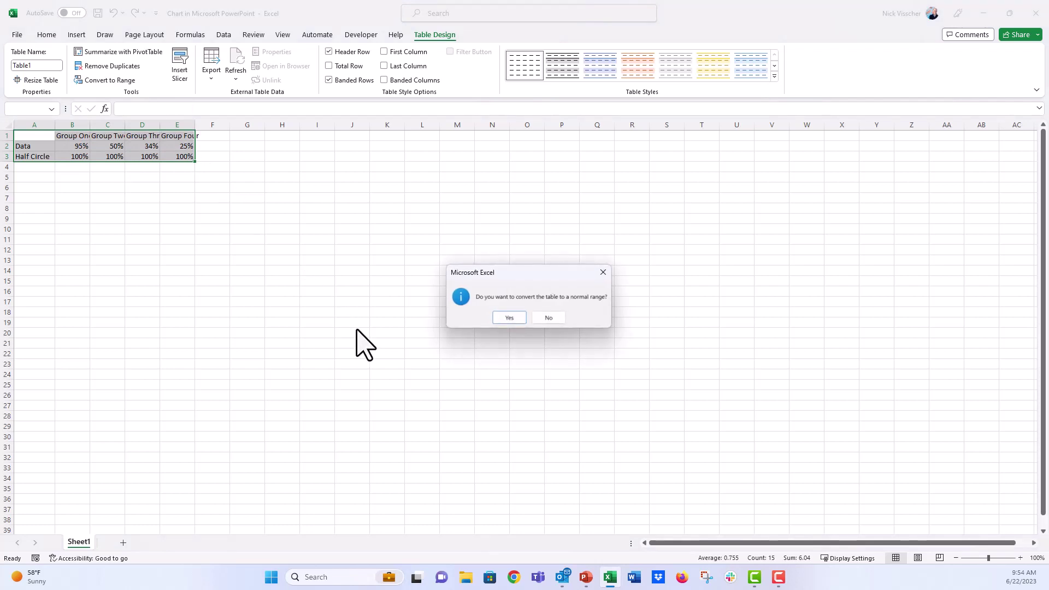
pyautogui.click(494, 318)
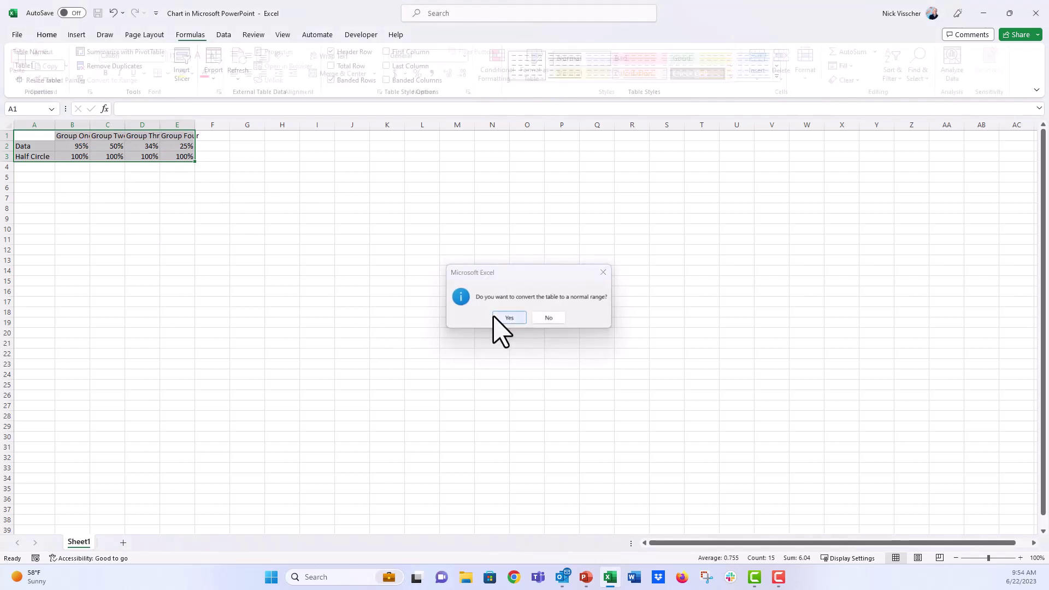
pyautogui.click(84, 137)
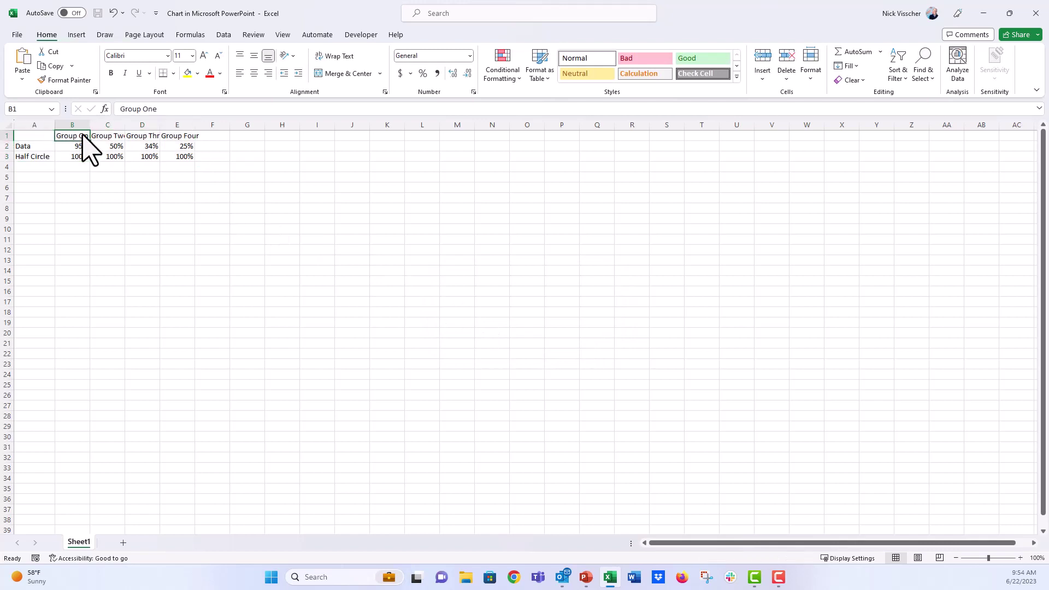
# AutoFit the widths of columns B through E.
pyautogui.moveTo(82, 126); pyautogui.dragTo(195, 130)
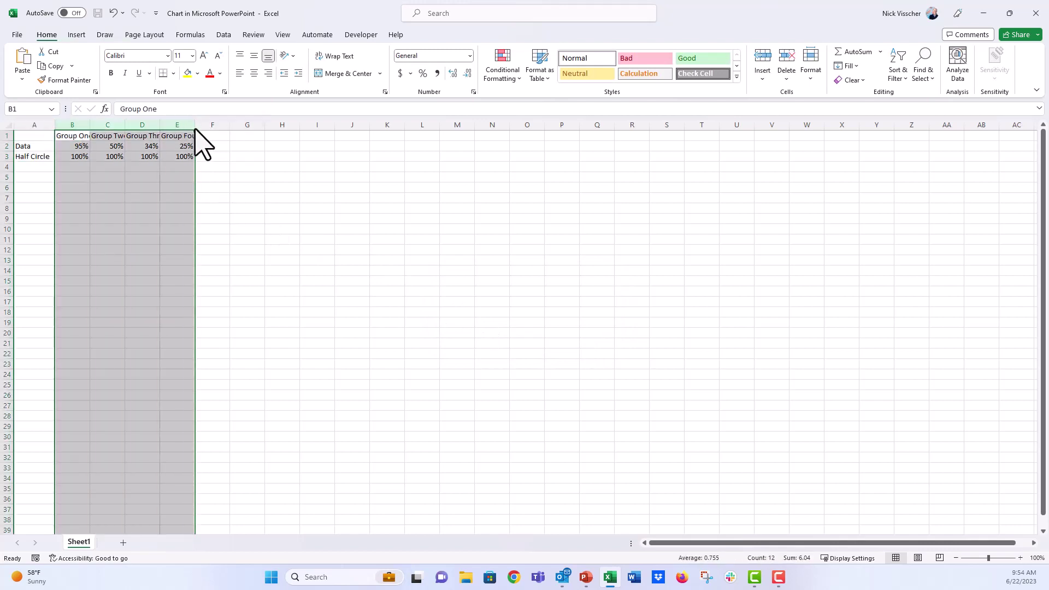
pyautogui.doubleClick(196, 130)
pyautogui.click(159, 252)
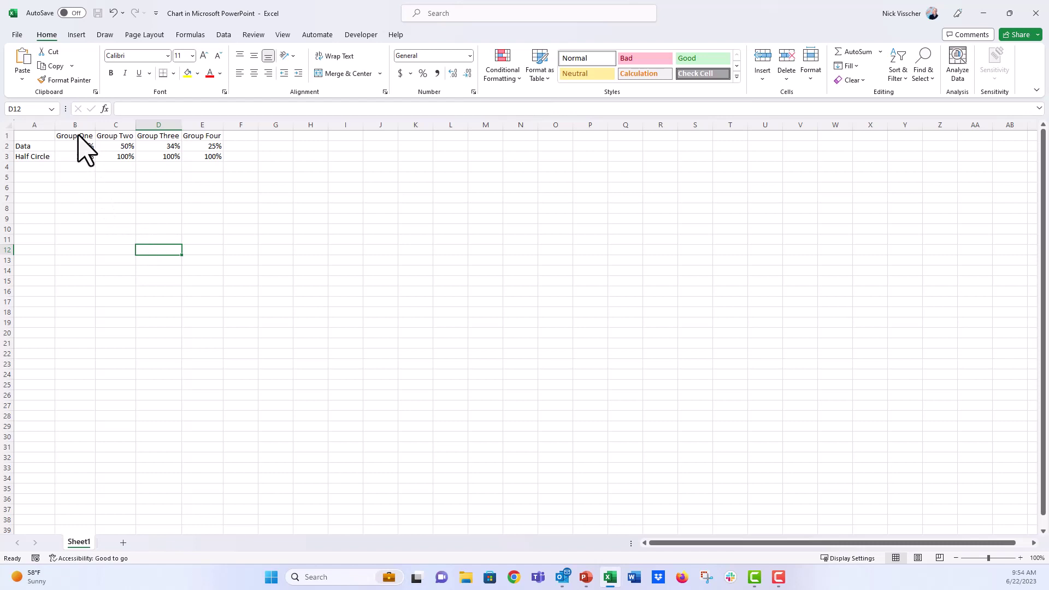
# Custom-sort B1:E3 left to right by row 2, smallest to largest.
pyautogui.moveTo(80, 138); pyautogui.dragTo(192, 158)
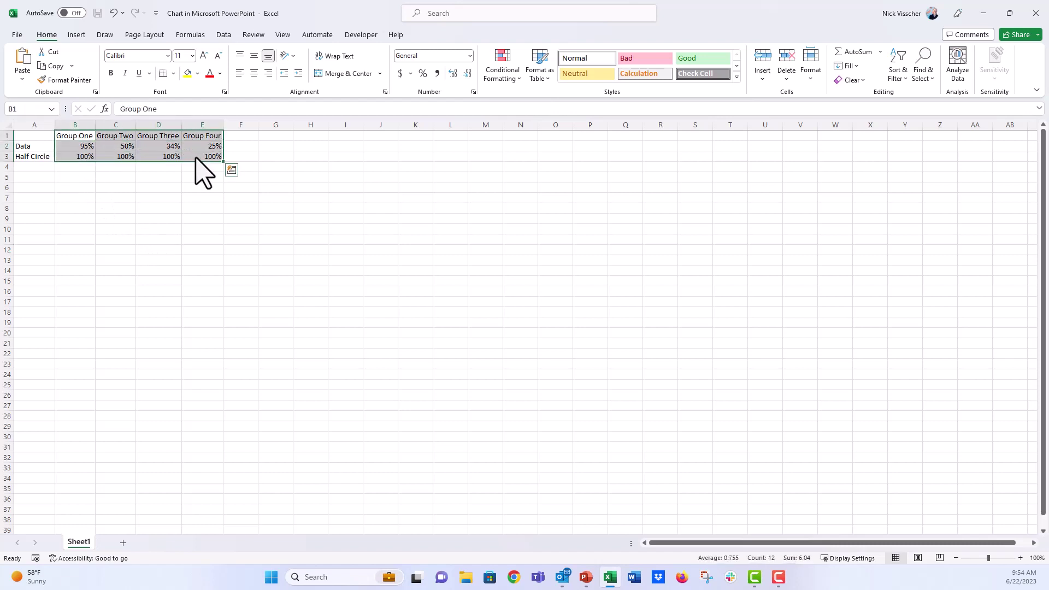
pyautogui.rightClick(197, 157)
pyautogui.moveTo(208, 379)
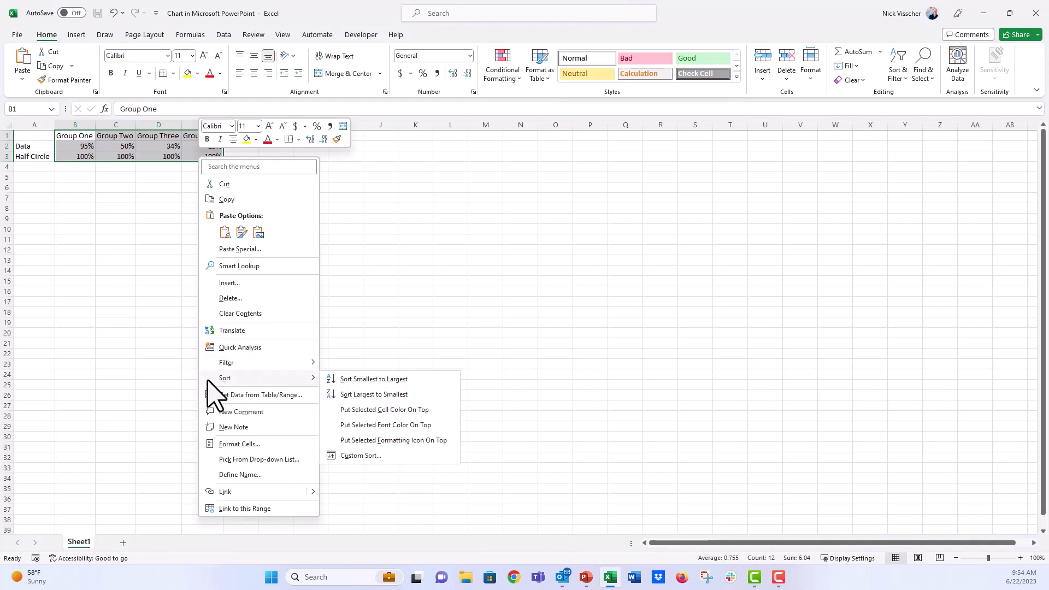
pyautogui.click(421, 457)
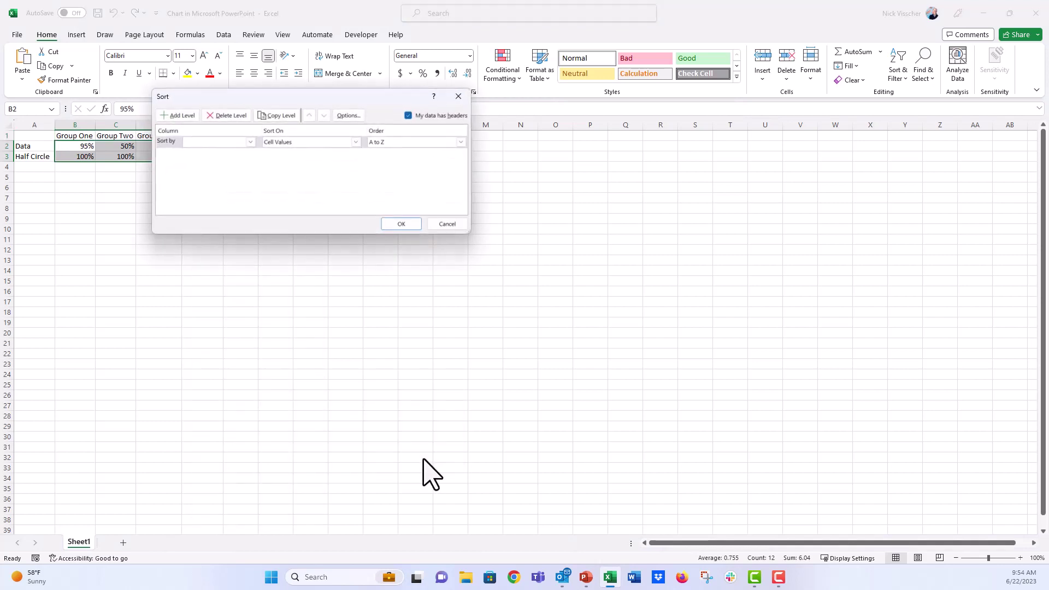
pyautogui.click(349, 115)
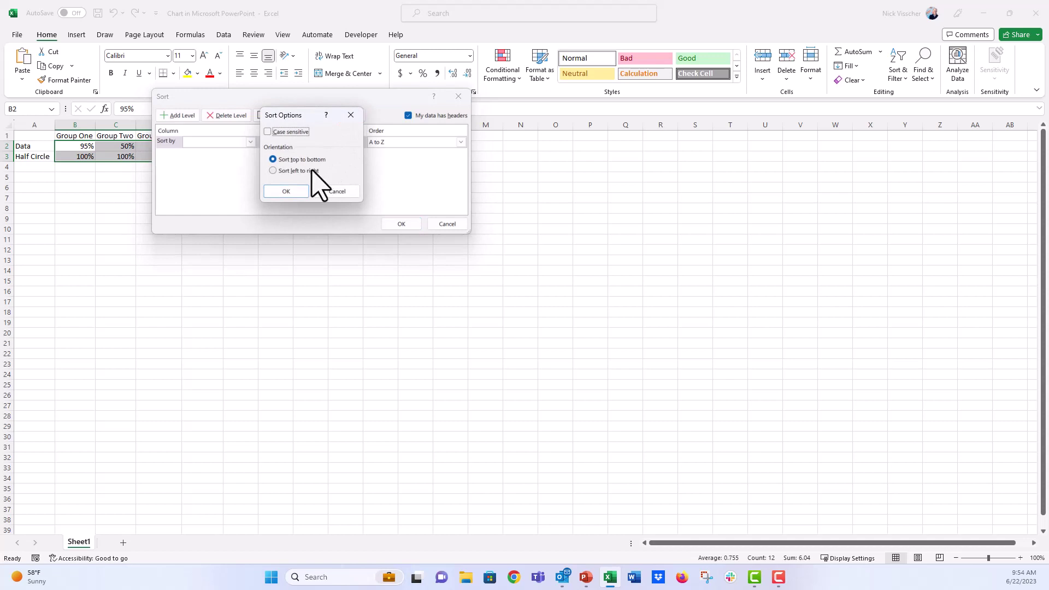
pyautogui.click(290, 170)
pyautogui.click(286, 191)
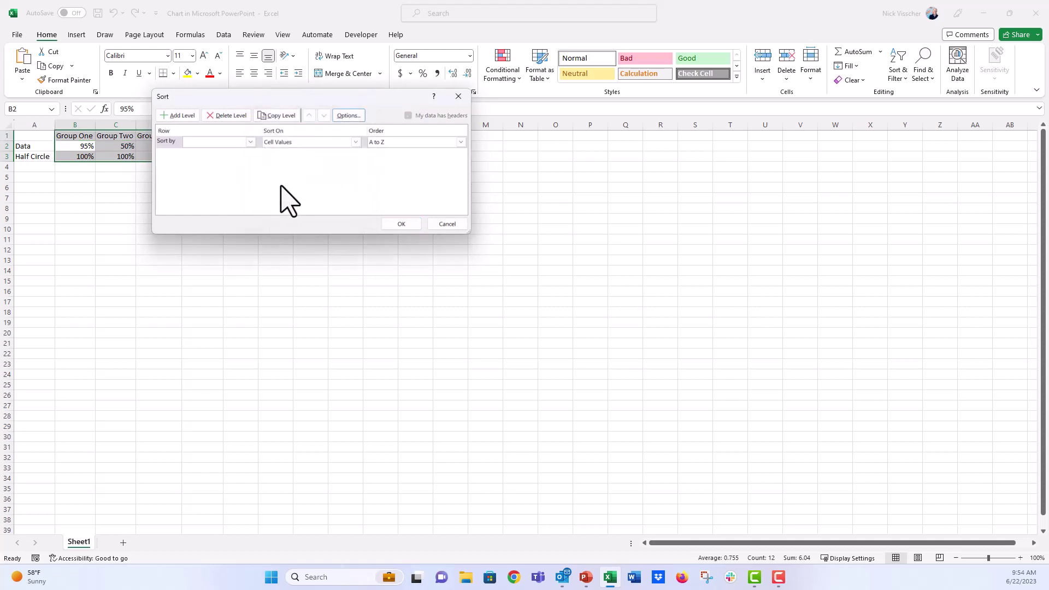
pyautogui.click(251, 142)
pyautogui.click(238, 157)
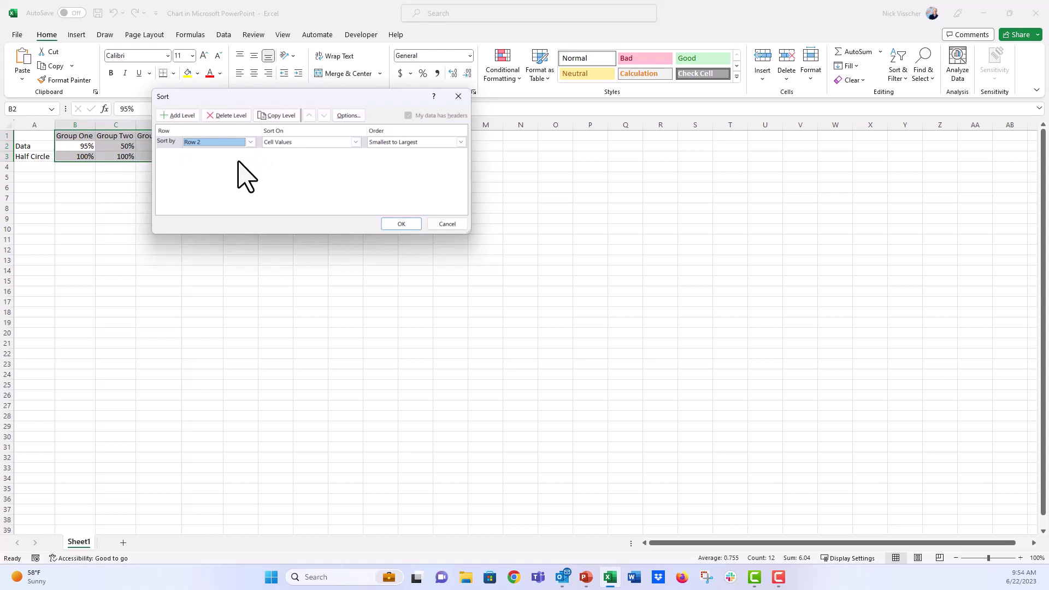
pyautogui.click(392, 225)
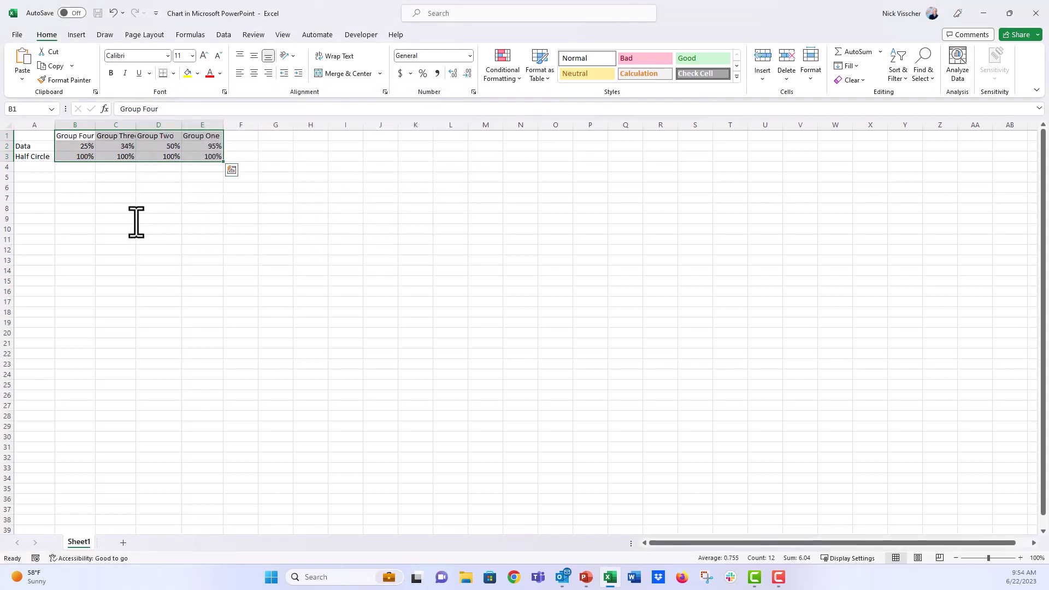
# Close the Excel data window and deselect the chart on the slide.
pyautogui.click(1044, 8)
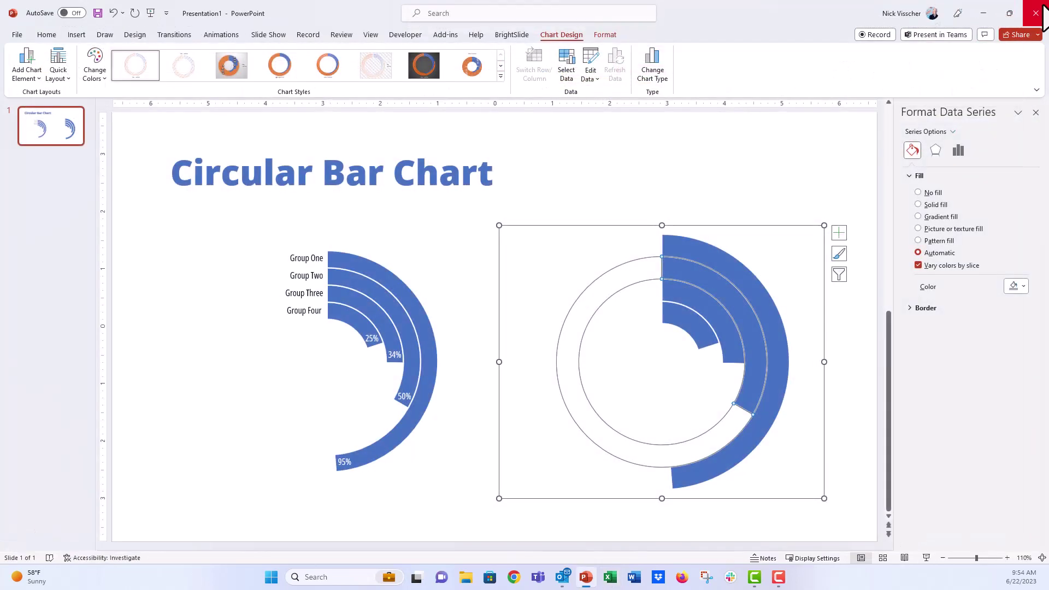
pyautogui.click(620, 202)
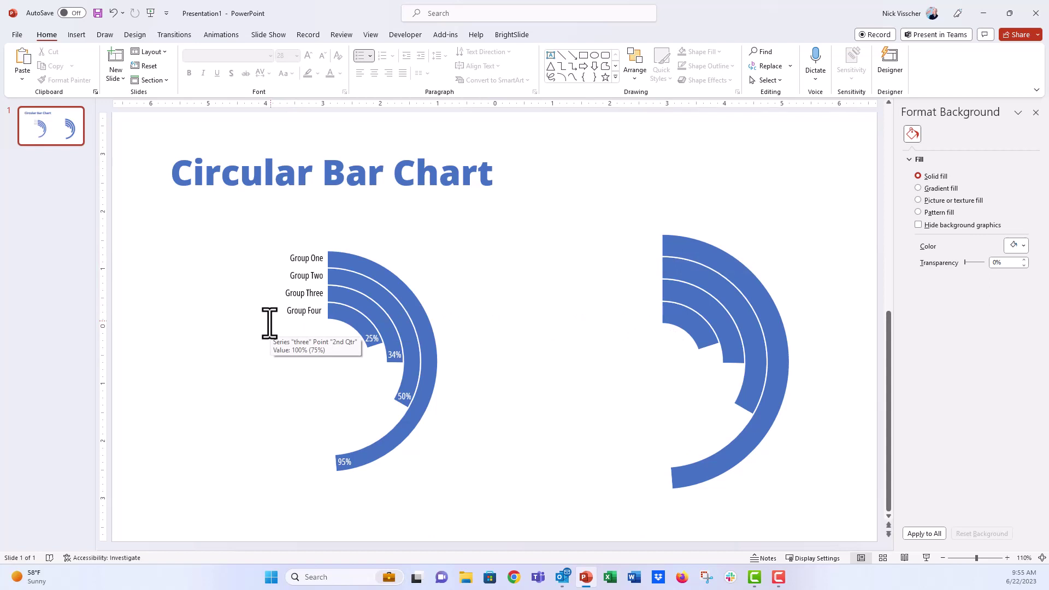
# Add a right-aligned Open Sans Condensed Group One text box beside the right chart.
pyautogui.click(76, 34)
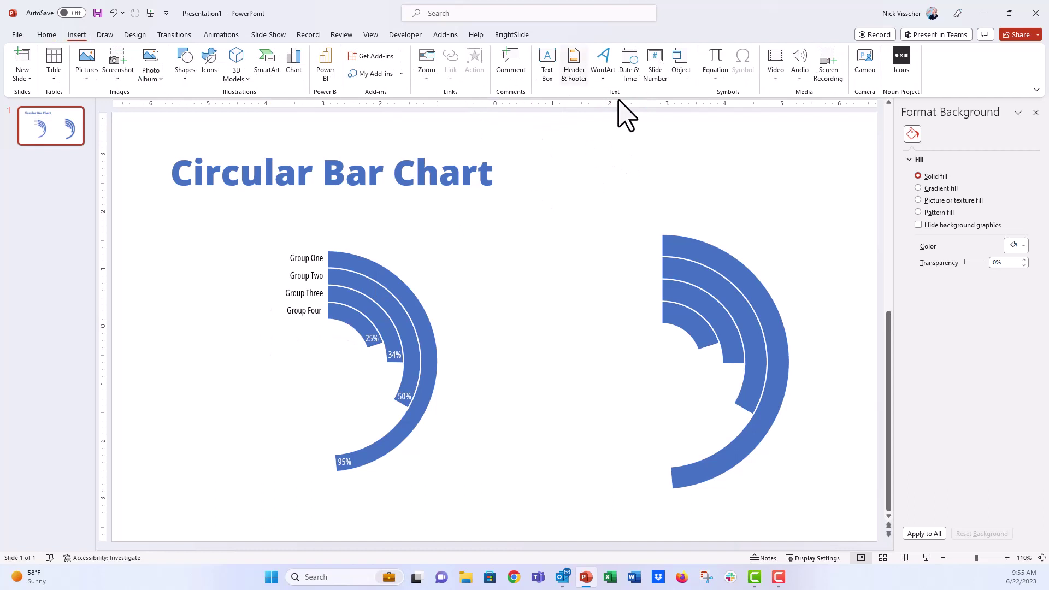
pyautogui.click(546, 74)
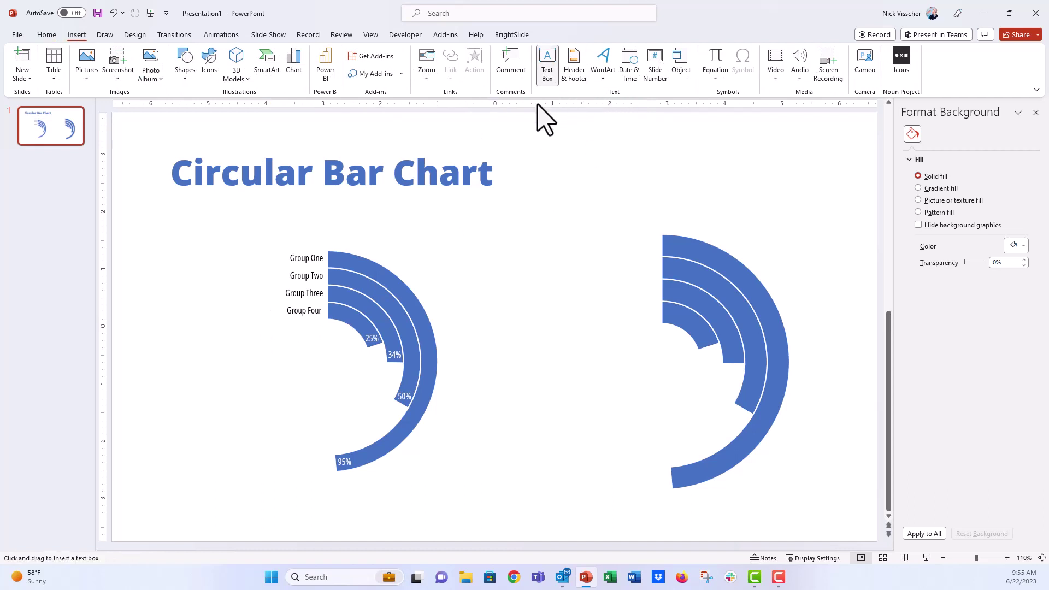
pyautogui.click(513, 215)
pyautogui.moveTo(525, 228); pyautogui.dragTo(626, 230)
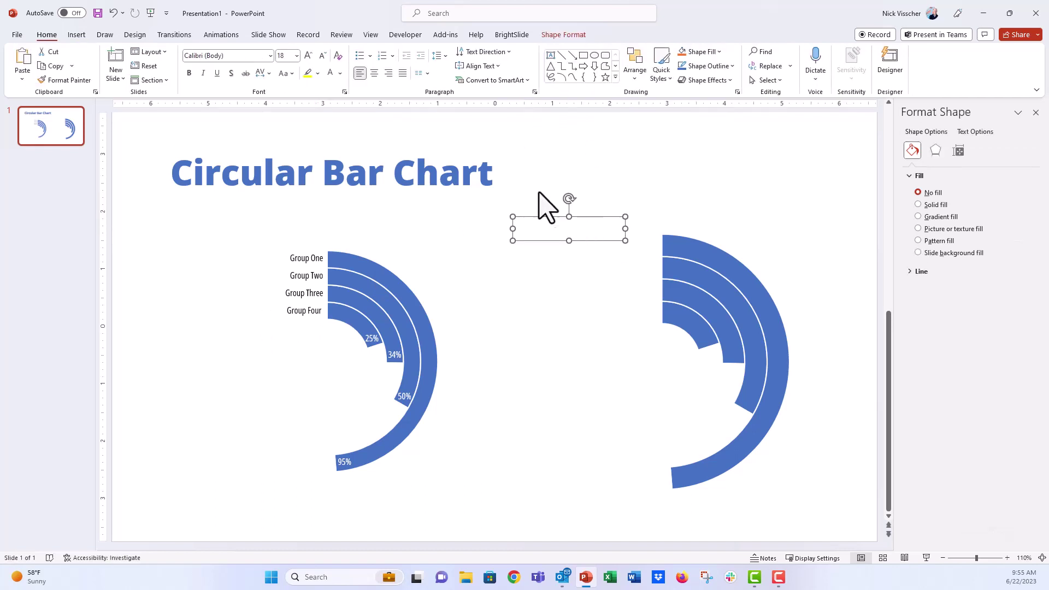
pyautogui.click(270, 56)
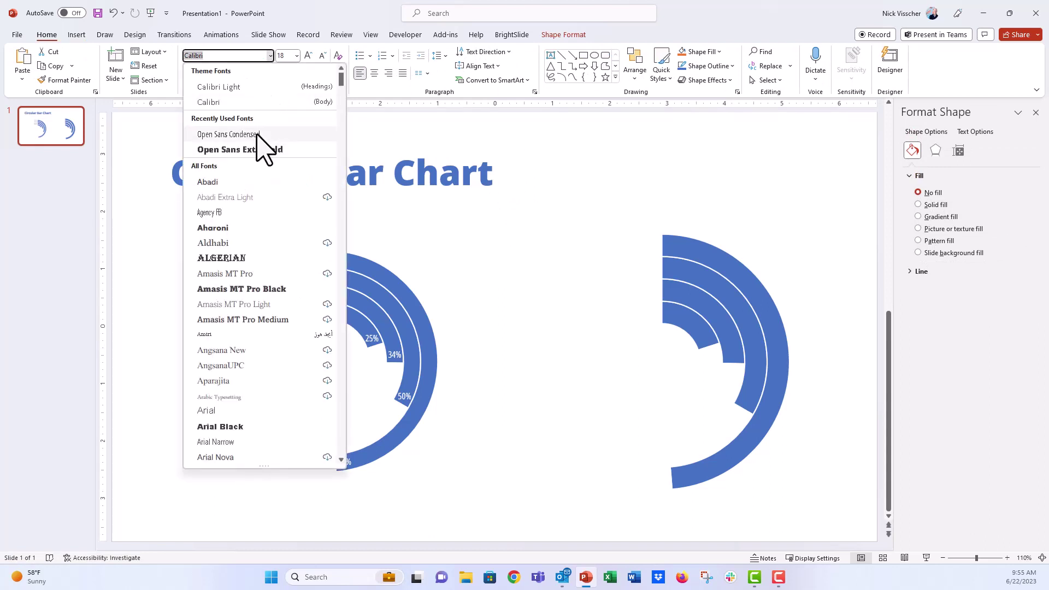
pyautogui.click(229, 135)
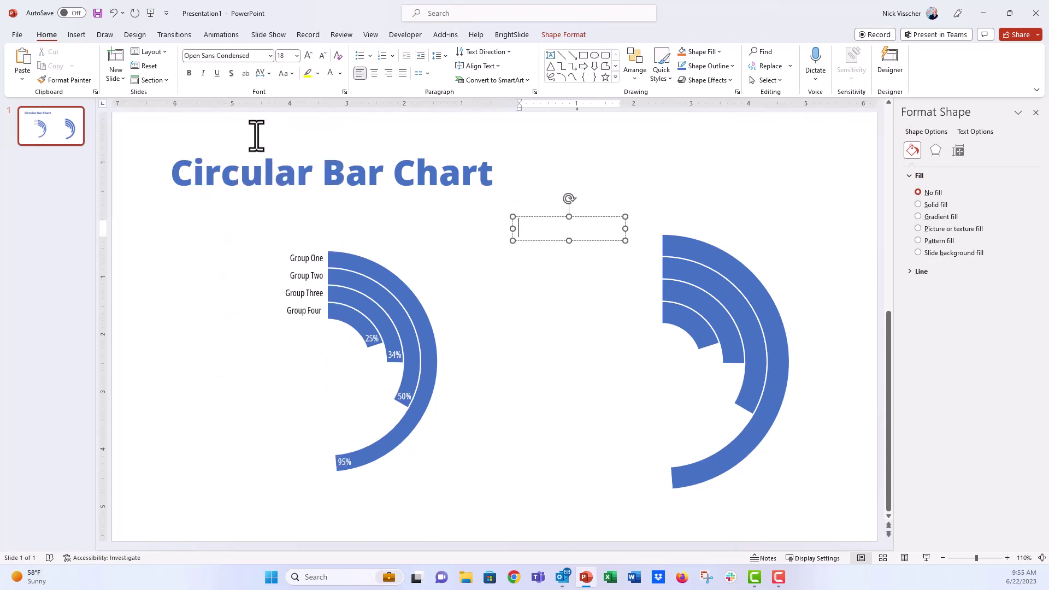
pyautogui.click(388, 73)
pyautogui.click(323, 56)
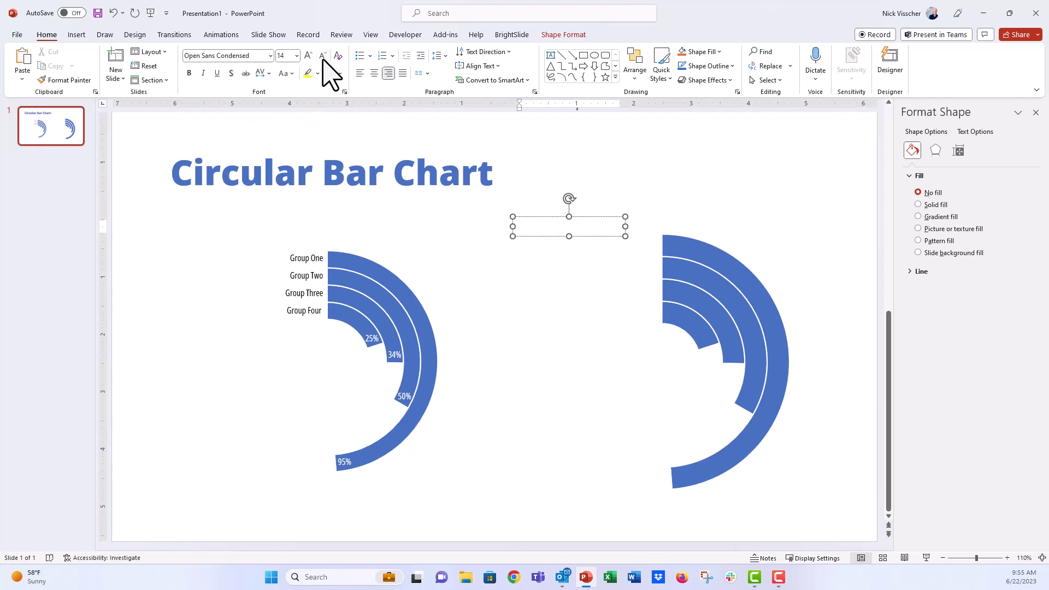
pyautogui.write('e')
pyautogui.moveTo(599, 239); pyautogui.dragTo(637, 256)
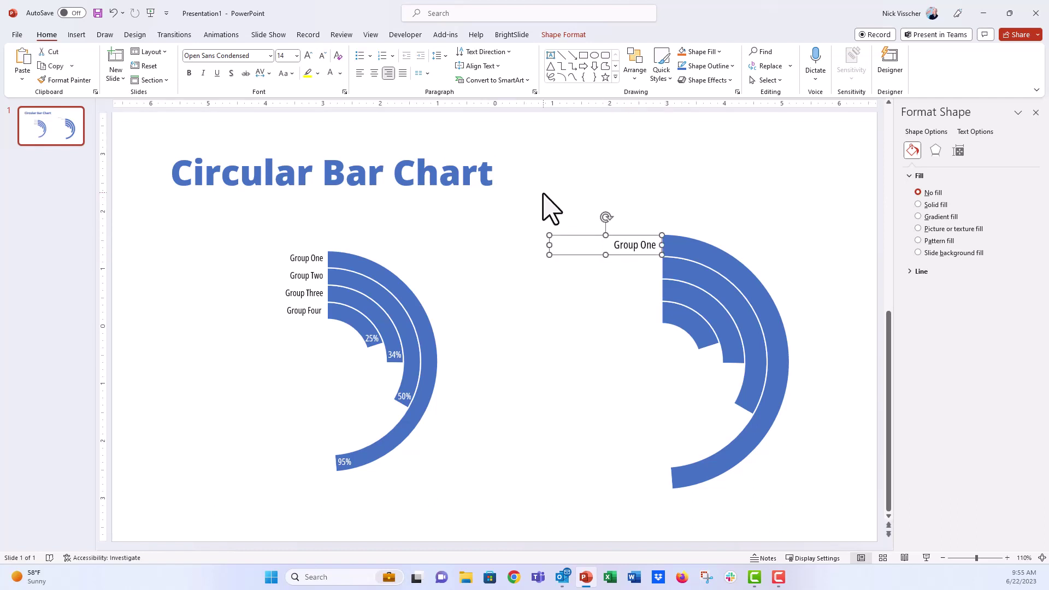
# Duplicate the label with Ctrl+D three times, spacing the copies evenly downward.
pyautogui.hotkey('ctrl', 'd')
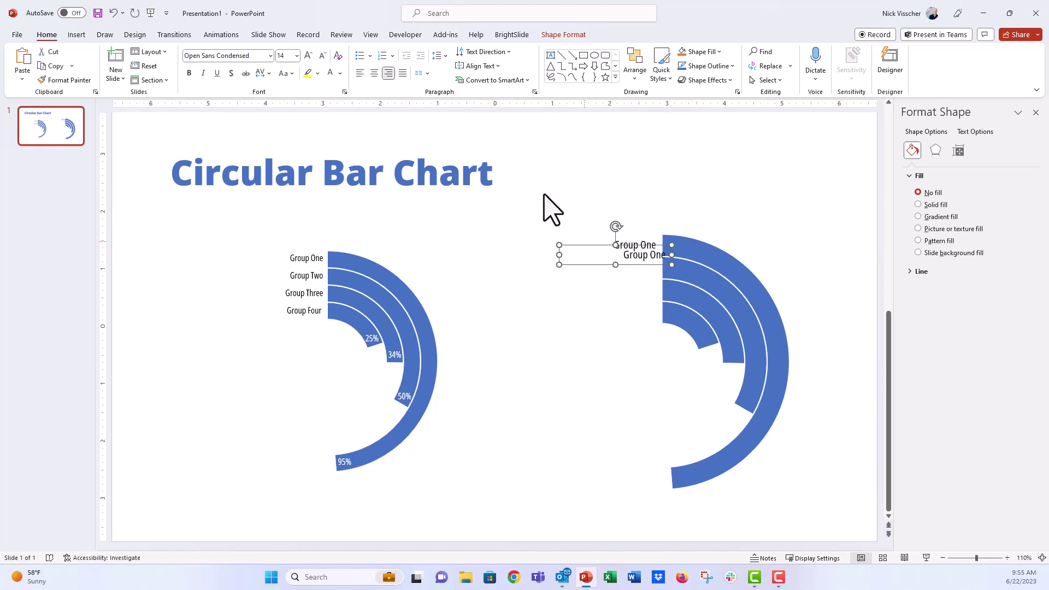
pyautogui.moveTo(634, 263); pyautogui.dragTo(624, 272)
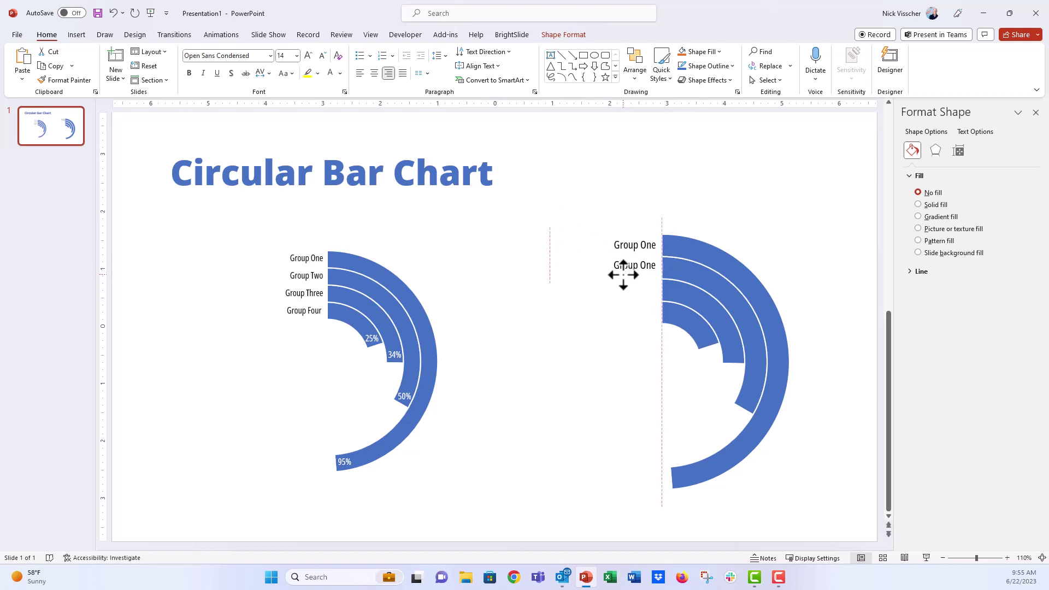
pyautogui.moveTo(623, 274); pyautogui.dragTo(624, 274)
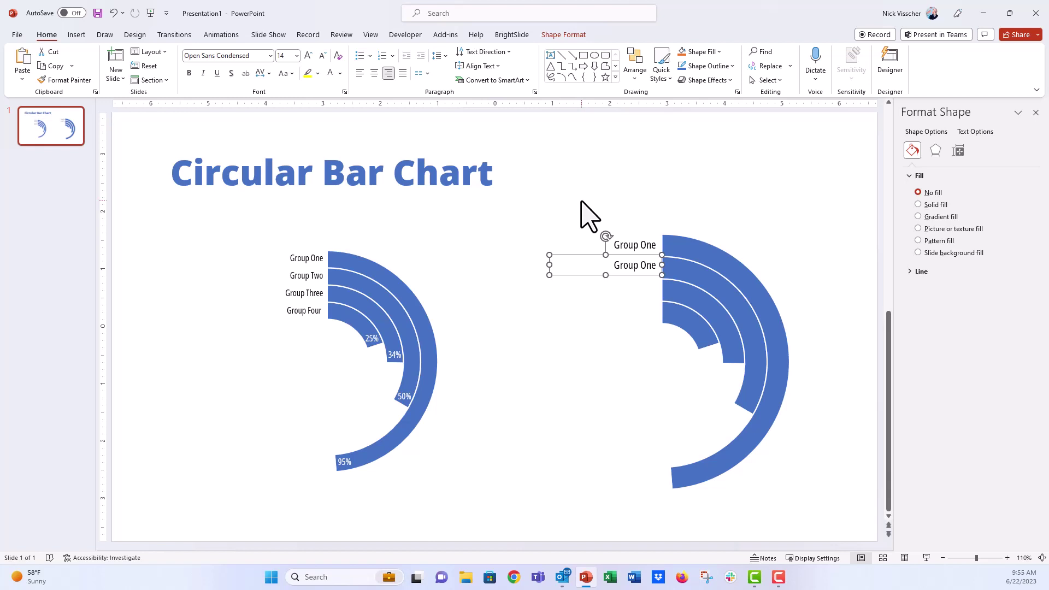
pyautogui.hotkey('ctrl', 'd')
pyautogui.hotkey('ctrl', 'd')
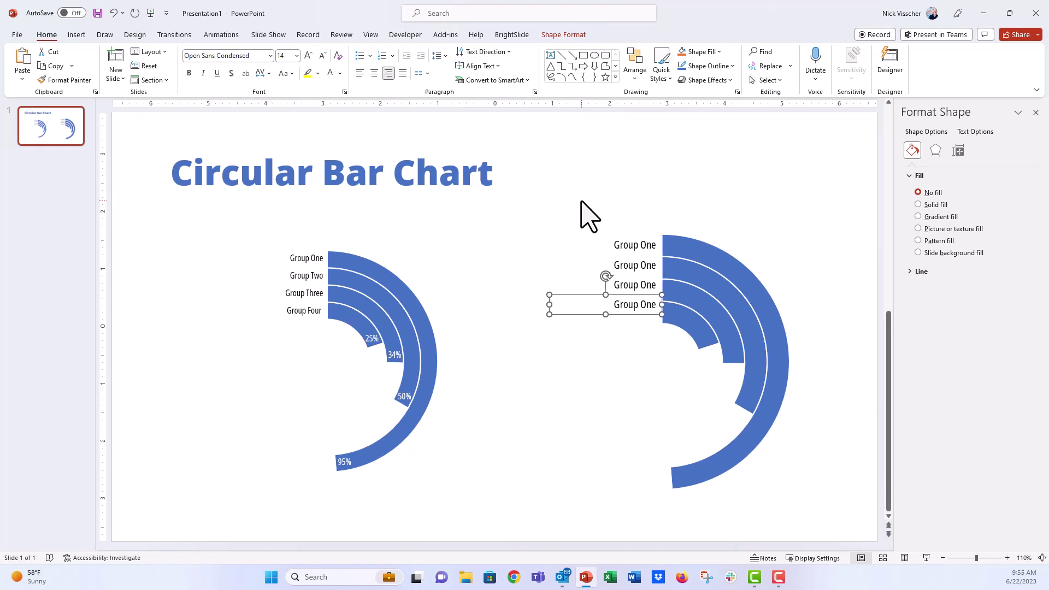
pyautogui.press('Down')
pyautogui.press('Down')
pyautogui.press('Down')
pyautogui.press('Down')
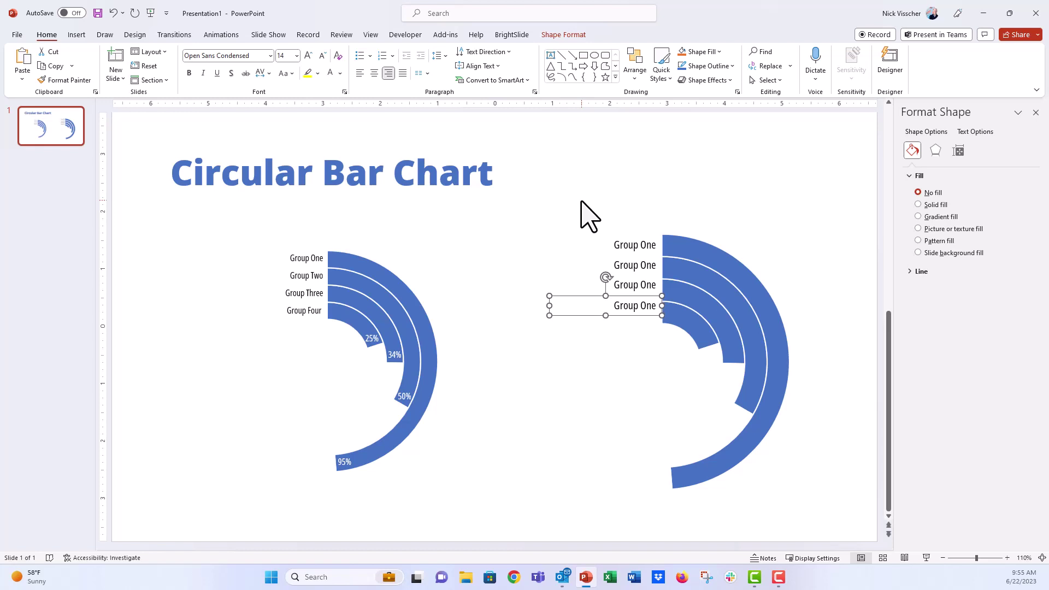
pyautogui.press('Down')
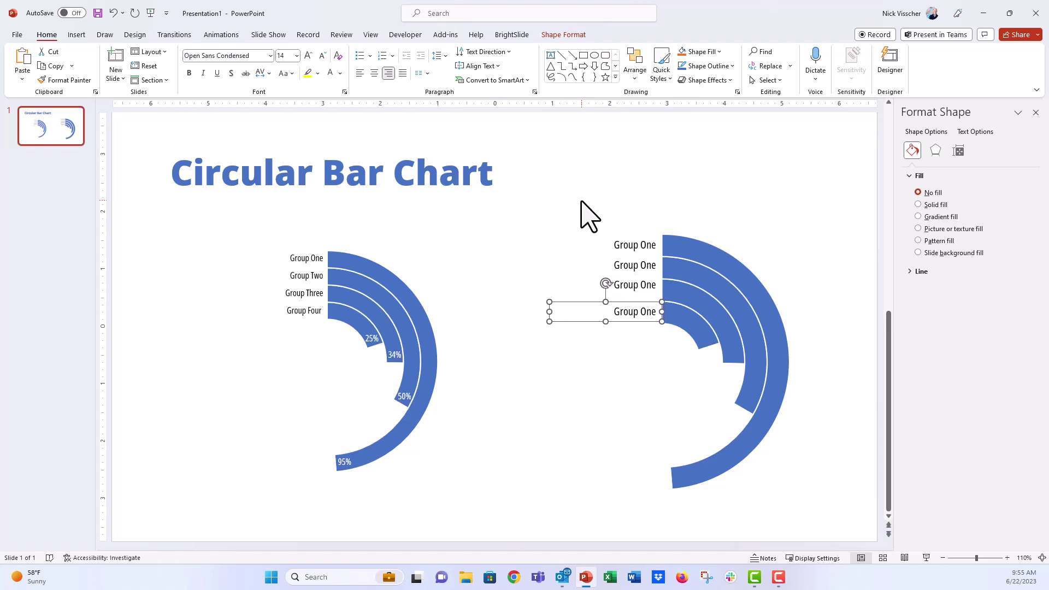
# Right-align the four labels and distribute them evenly top to bottom.
pyautogui.keyDown('shift'); pyautogui.click(642, 281); pyautogui.keyUp('shift')
pyautogui.keyDown('shift'); pyautogui.click(641, 263); pyautogui.keyUp('shift')
pyautogui.keyDown('shift'); pyautogui.click(637, 244); pyautogui.keyUp('shift')
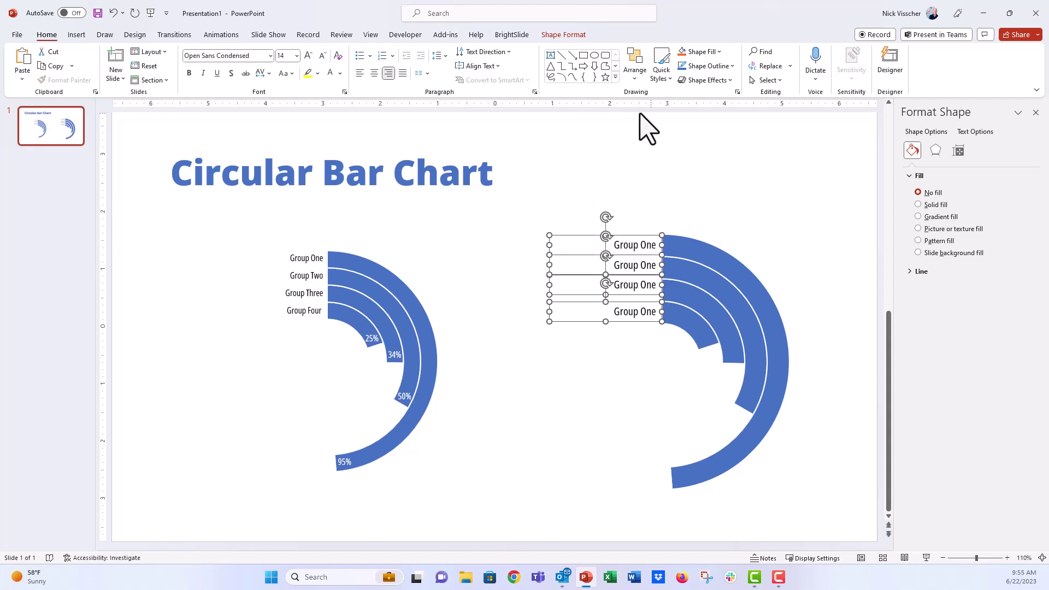
pyautogui.click(635, 68)
pyautogui.moveTo(664, 252)
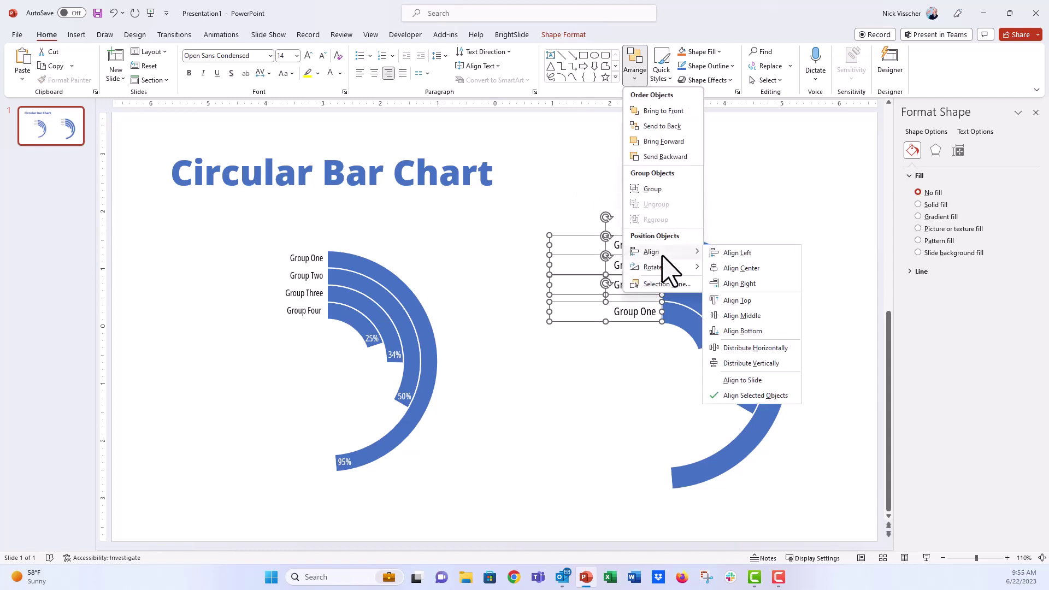
pyautogui.click(774, 284)
pyautogui.click(637, 71)
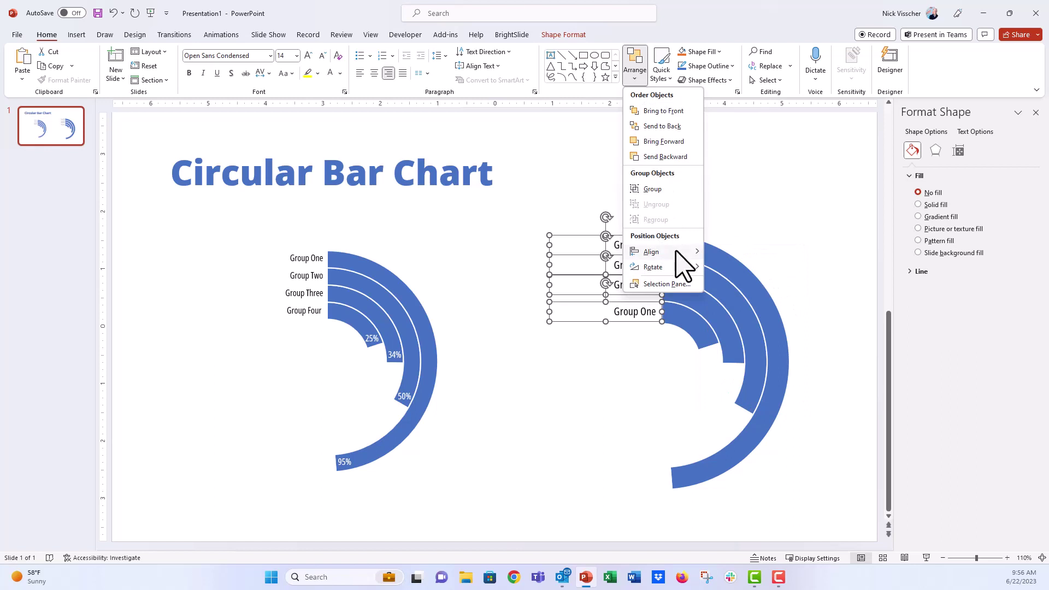
pyautogui.moveTo(674, 253)
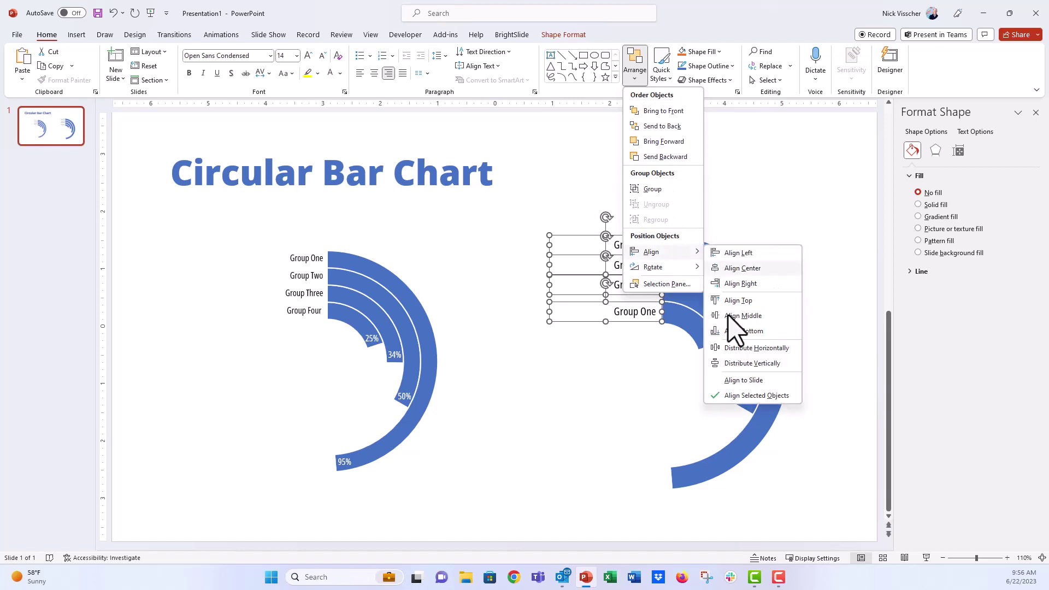
pyautogui.click(770, 365)
# Change the lower three labels to read Group Two, Group Three and Group Four.
pyautogui.click(634, 272)
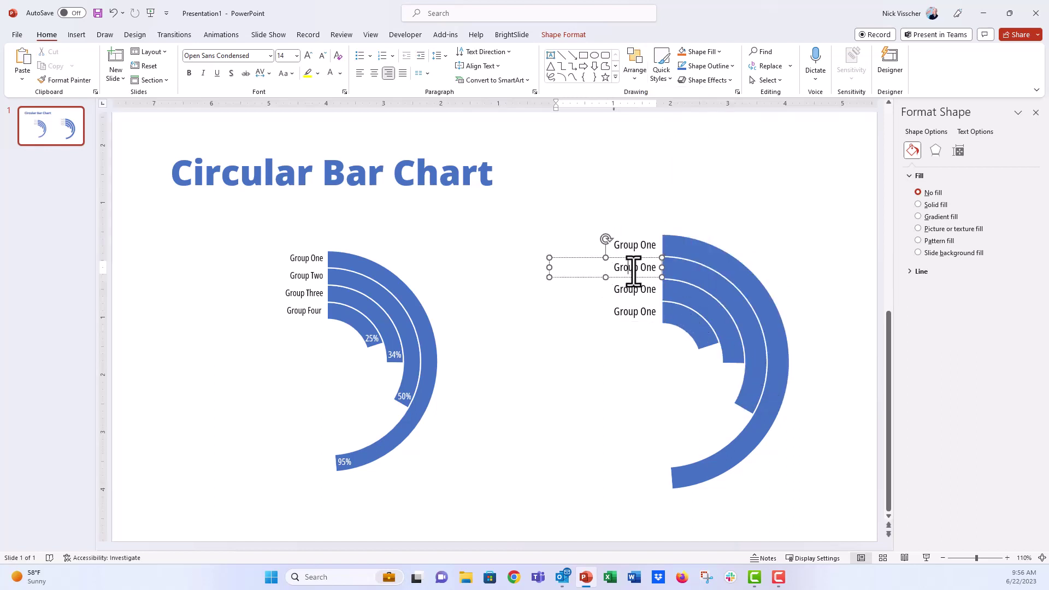
pyautogui.press('End')
pyautogui.press('BackSpace')
pyautogui.press('BackSpace')
pyautogui.press('BackSpace')
pyautogui.write('Two')
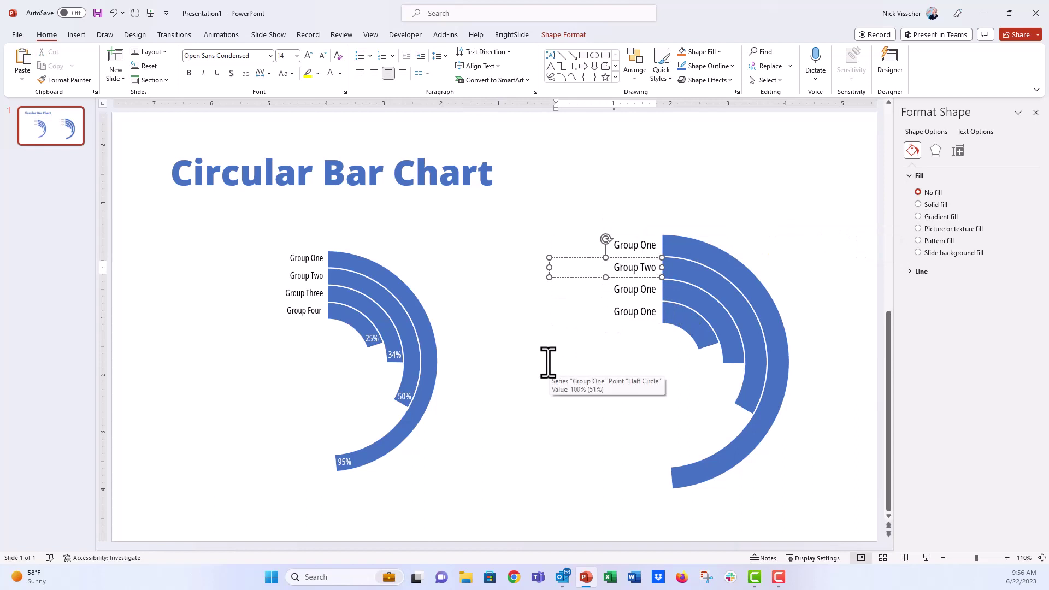
pyautogui.click(647, 291)
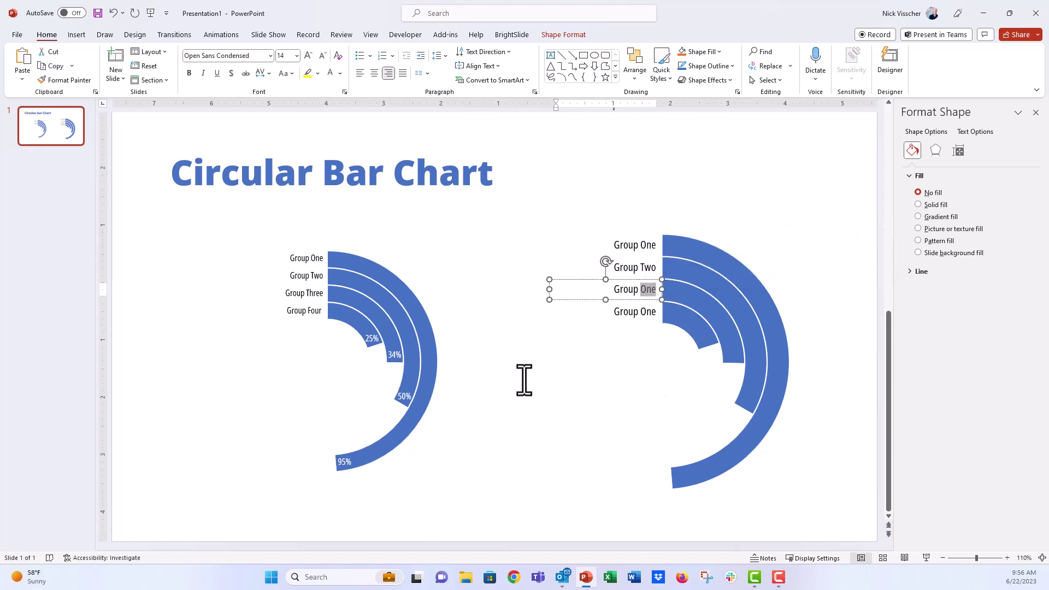
pyautogui.press('End')
pyautogui.press('BackSpace')
pyautogui.press('BackSpace')
pyautogui.press('BackSpace')
pyautogui.write('Three')
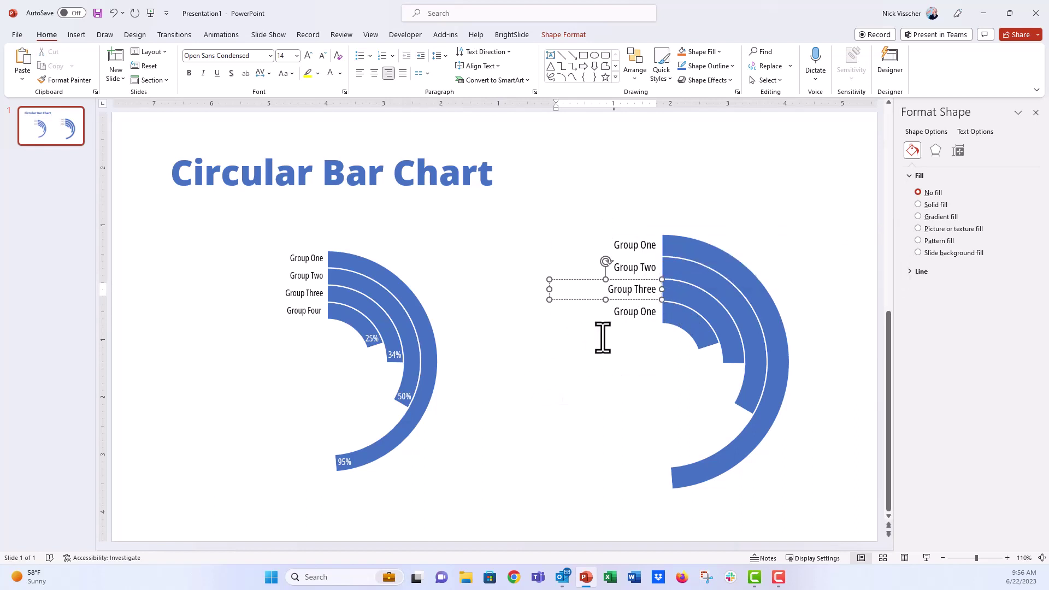
pyautogui.doubleClick(647, 312)
pyautogui.write('Four')
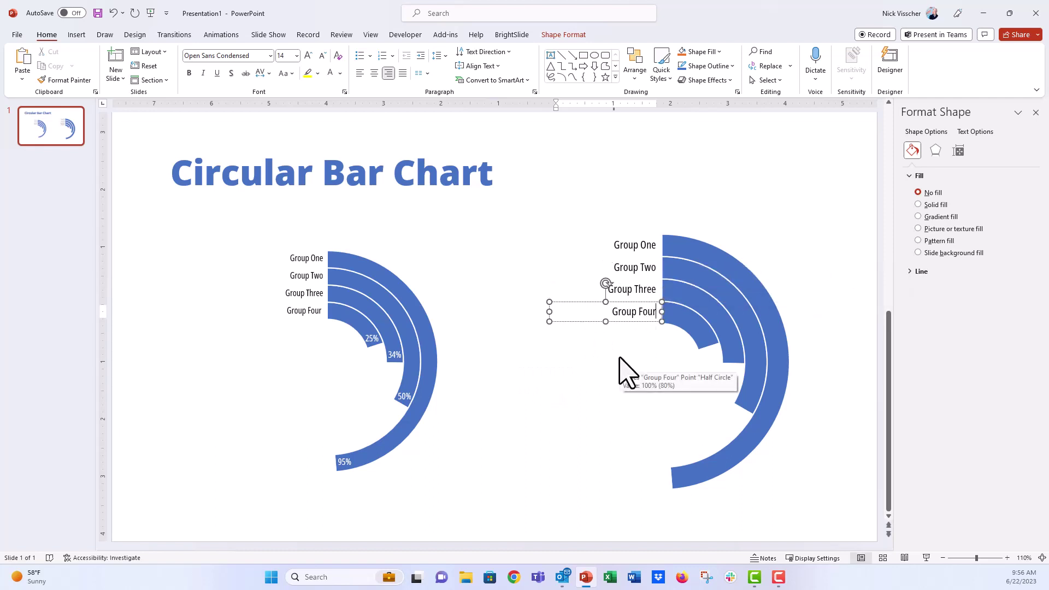
pyautogui.click(579, 178)
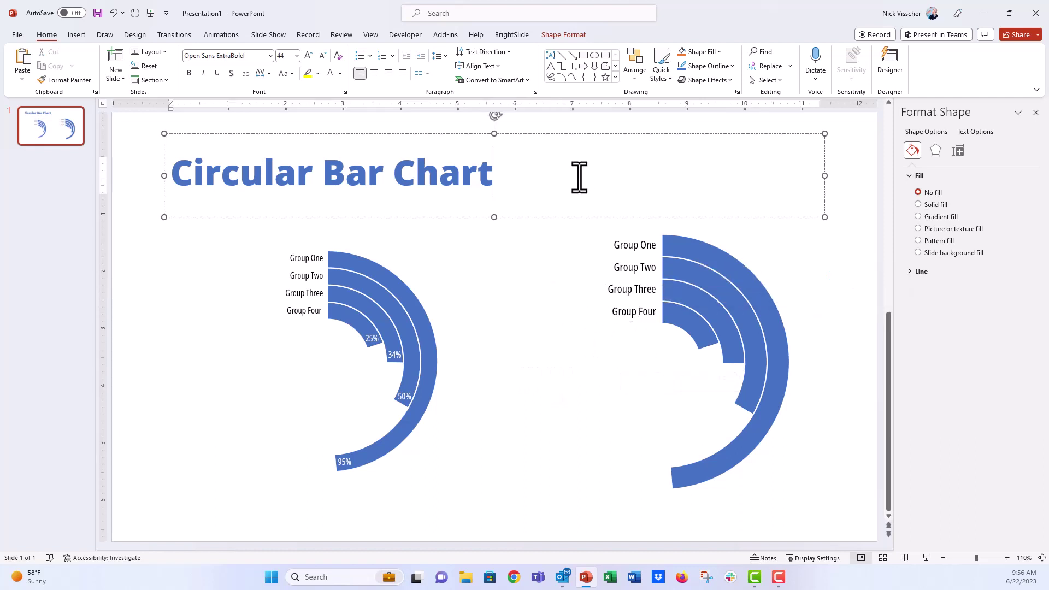
# Add a data label to the outer ring and move the 95% label to its end.
pyautogui.click(714, 254)
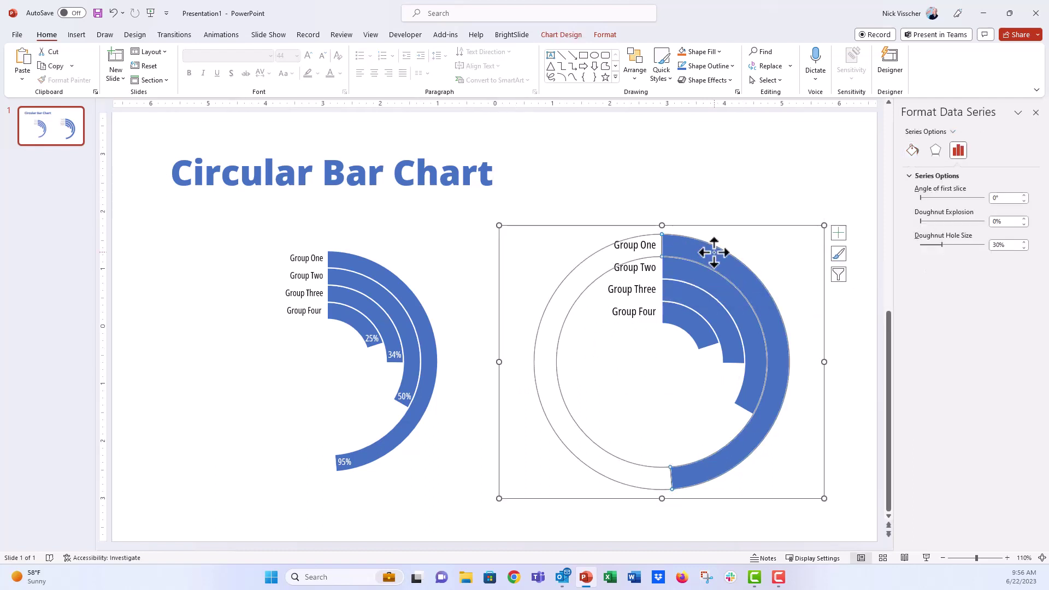
pyautogui.click(686, 249)
pyautogui.rightClick(687, 245)
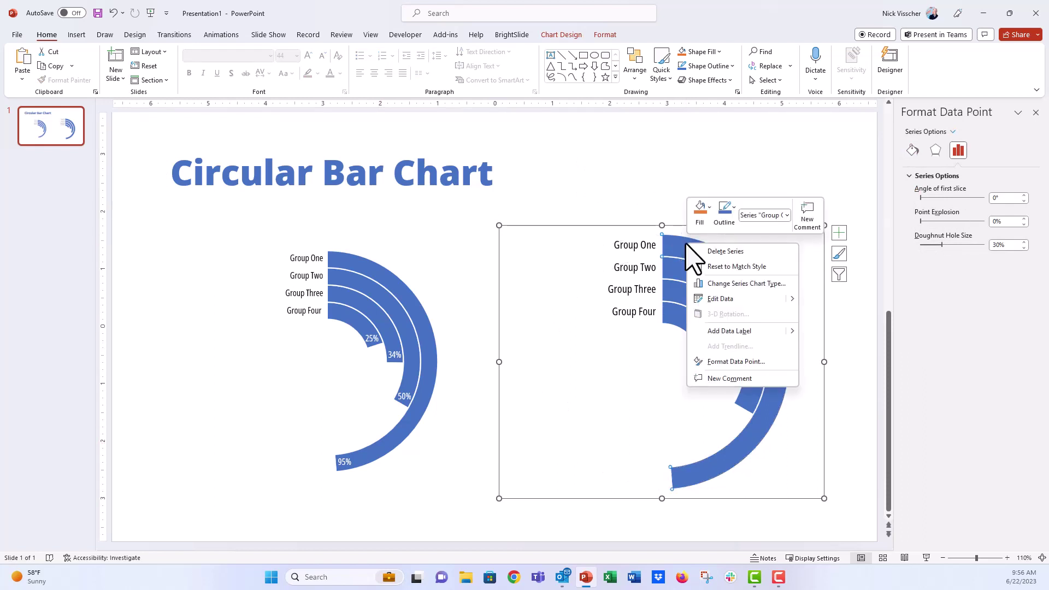
pyautogui.click(695, 331)
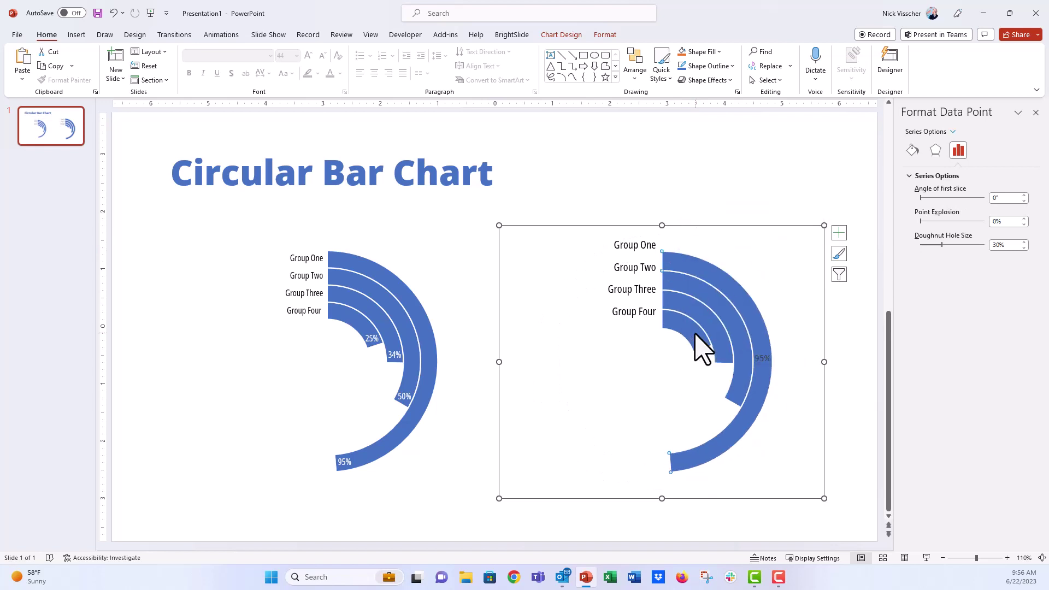
pyautogui.click(762, 360)
pyautogui.click(762, 361)
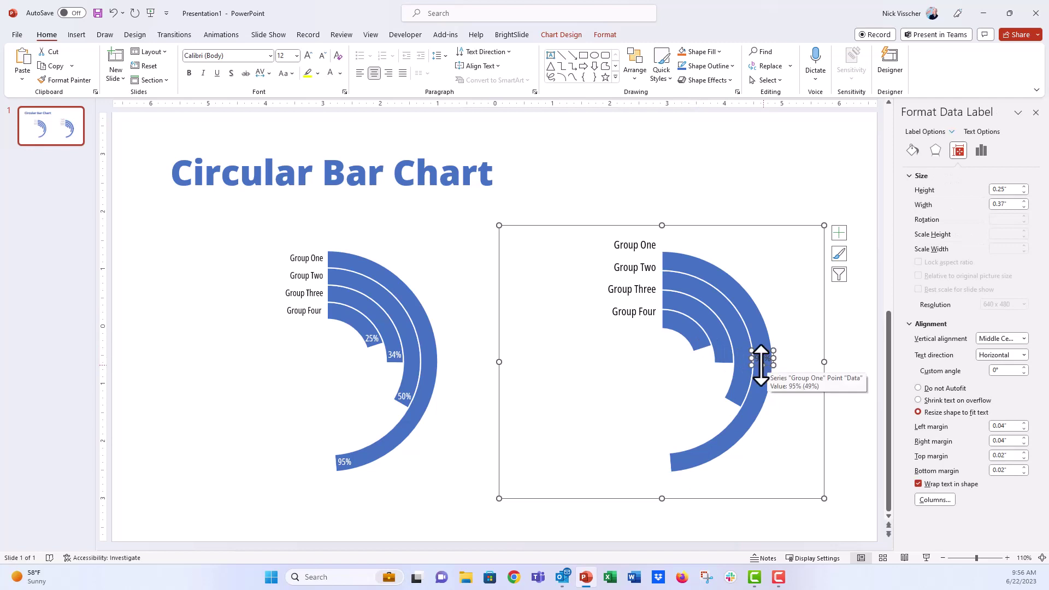
pyautogui.moveTo(765, 365); pyautogui.dragTo(686, 468)
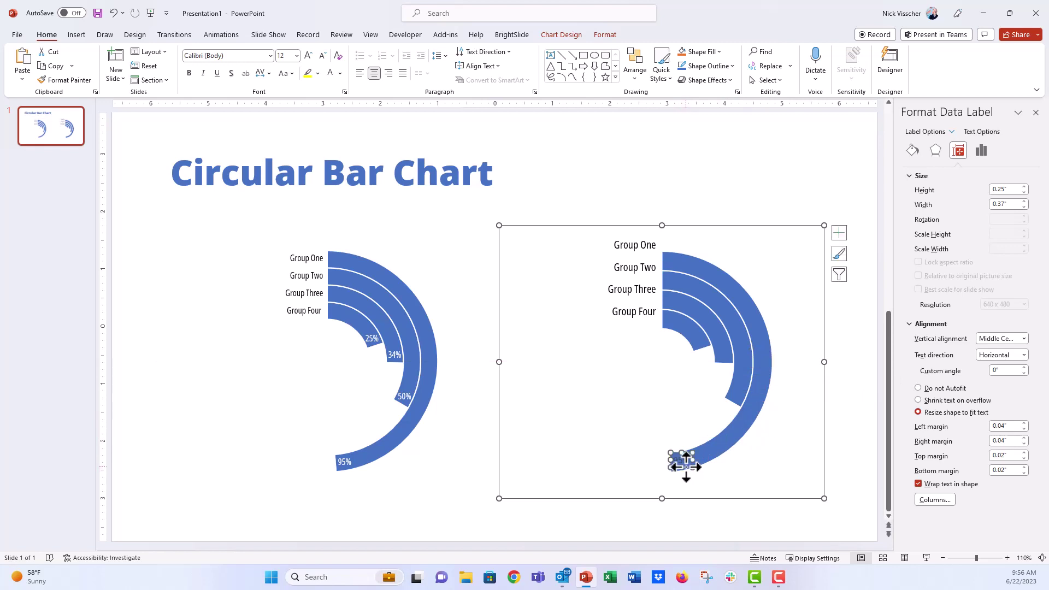
# Add a data label to the second ring and move the 50% label to its end.
pyautogui.click(735, 352)
pyautogui.click(736, 349)
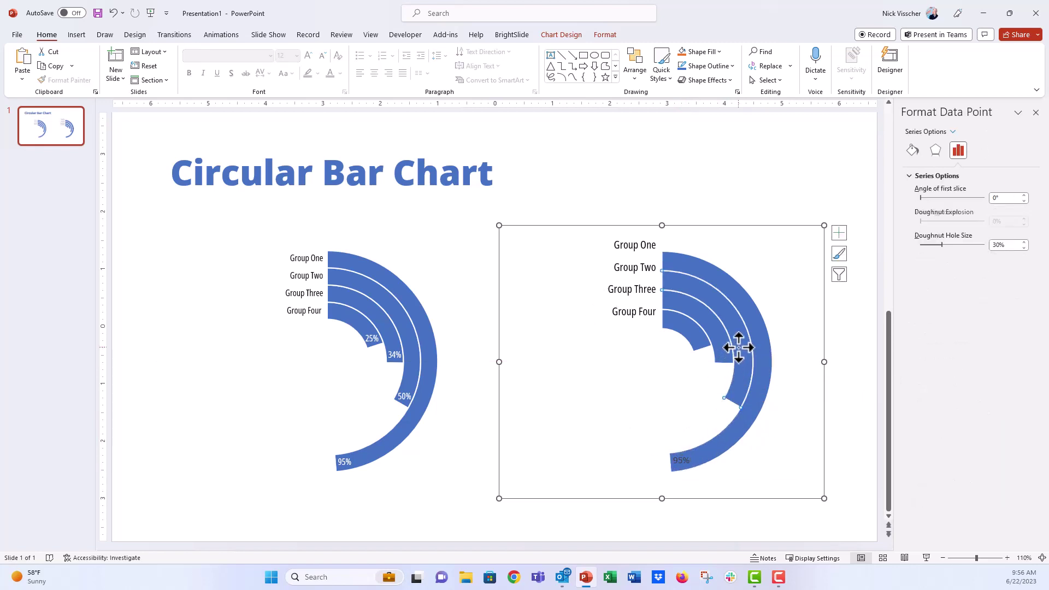
pyautogui.rightClick(740, 353)
pyautogui.click(768, 436)
pyautogui.click(733, 322)
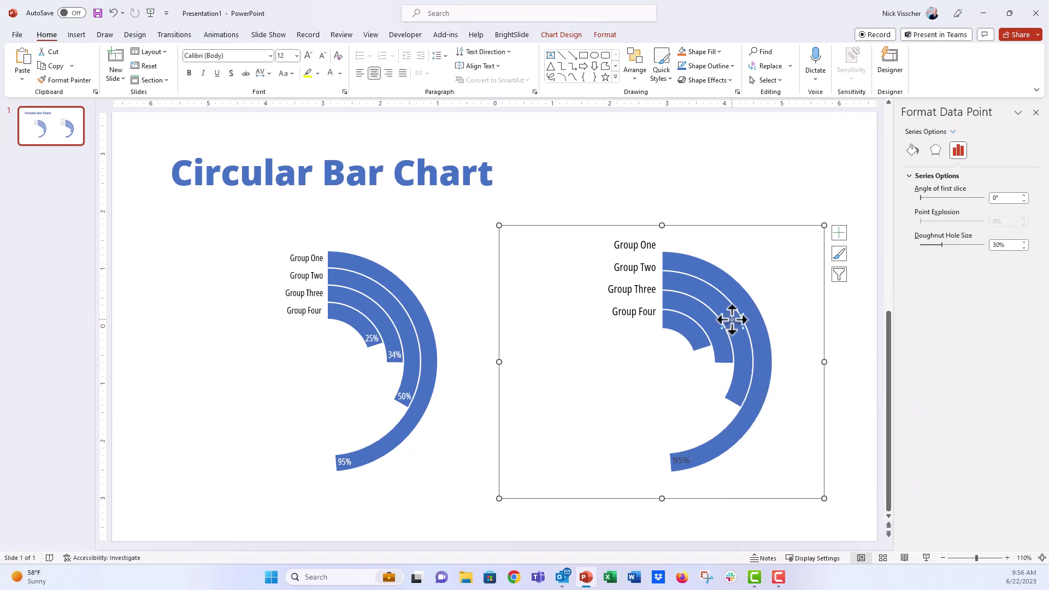
pyautogui.moveTo(734, 328); pyautogui.dragTo(738, 395)
# Add the 34% data label to the Group Three ring and move it to the ring's end.
pyautogui.click(719, 329)
pyautogui.click(720, 328)
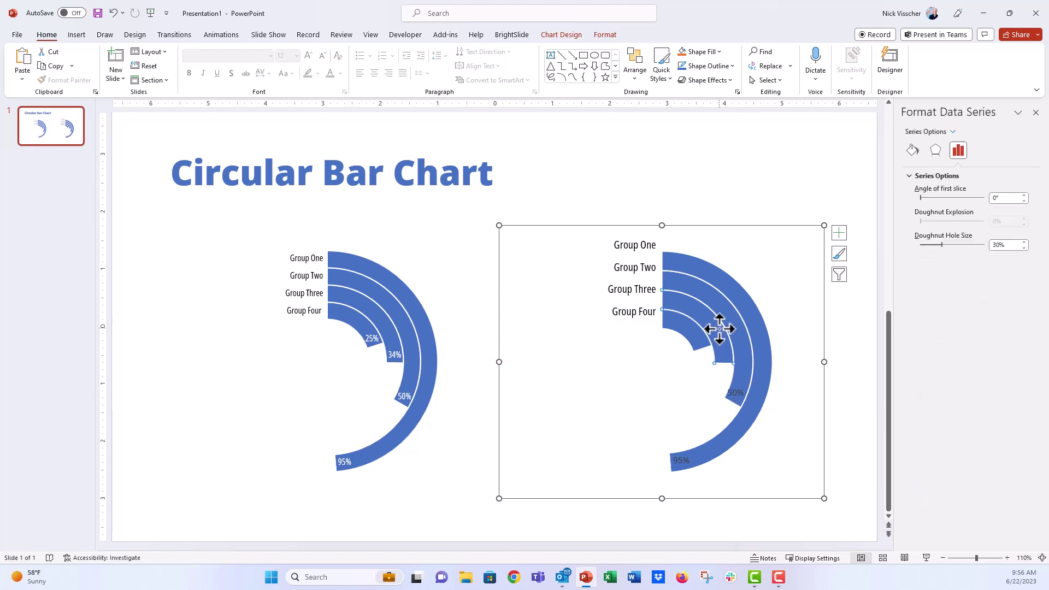
pyautogui.rightClick(721, 330)
pyautogui.click(767, 417)
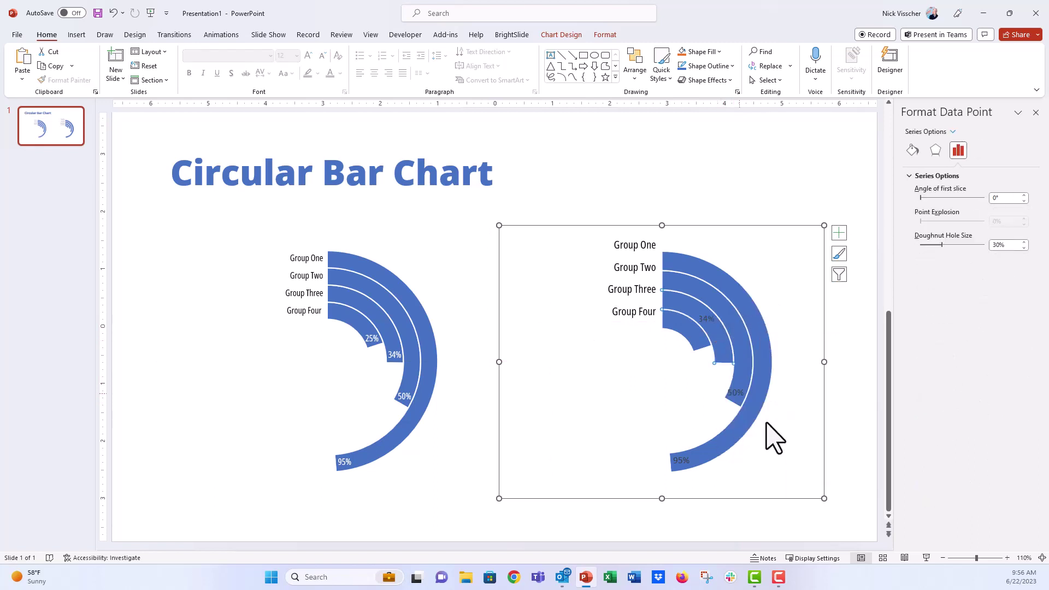
pyautogui.click(704, 318)
pyautogui.click(705, 319)
pyautogui.moveTo(705, 319); pyautogui.dragTo(720, 356)
# Add the 25% data label to the inner Group Four ring and move it to the ring's end.
pyautogui.click(682, 325)
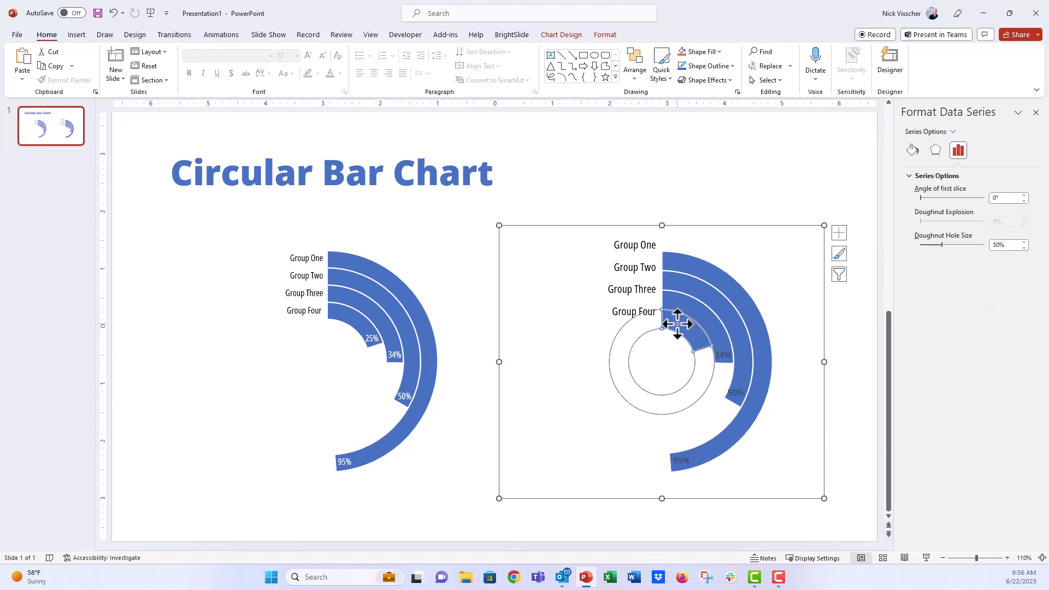
pyautogui.click(683, 326)
pyautogui.rightClick(680, 324)
pyautogui.click(709, 430)
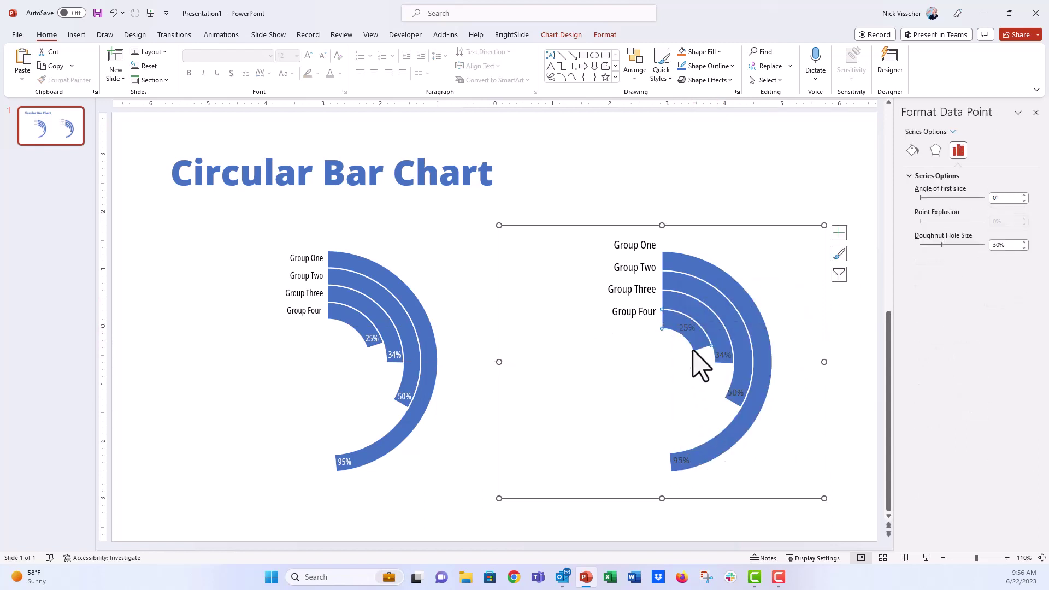
pyautogui.click(689, 330)
pyautogui.moveTo(690, 336); pyautogui.dragTo(701, 348)
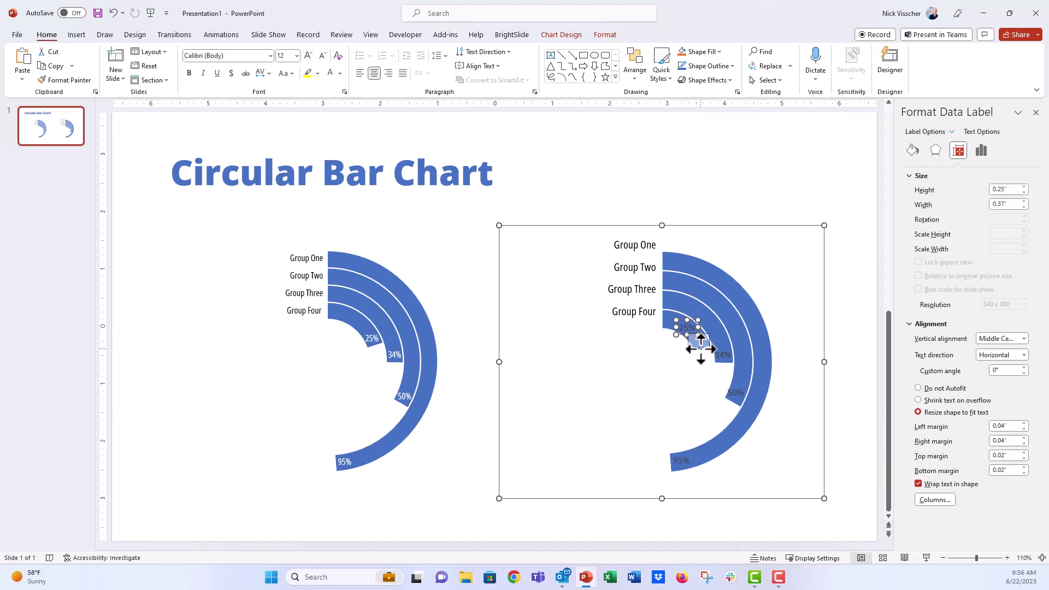
# Set the 95% label's font to Open Sans Condensed.
pyautogui.click(681, 462)
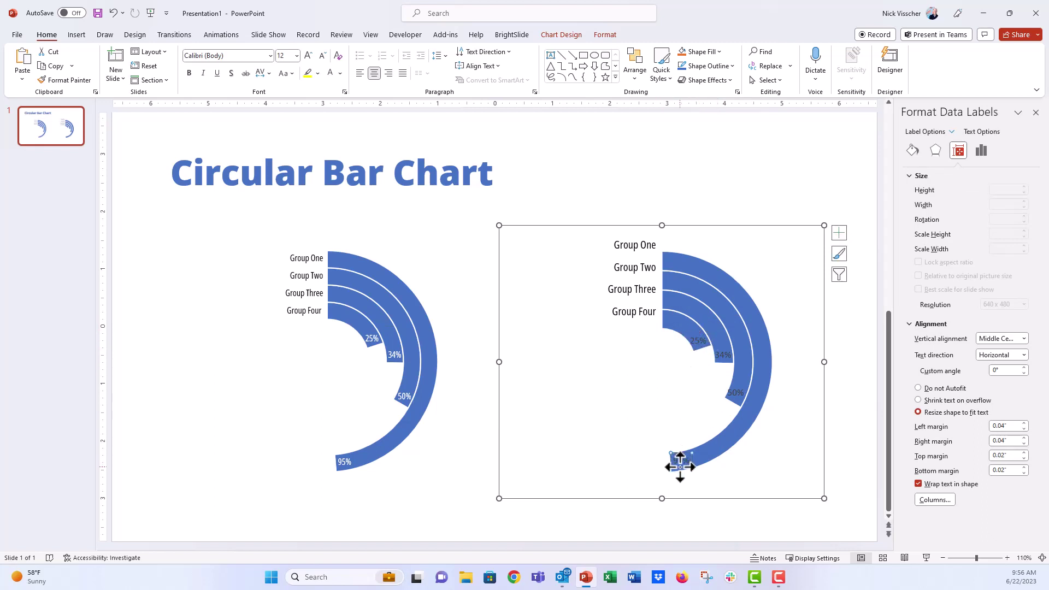
pyautogui.click(680, 465)
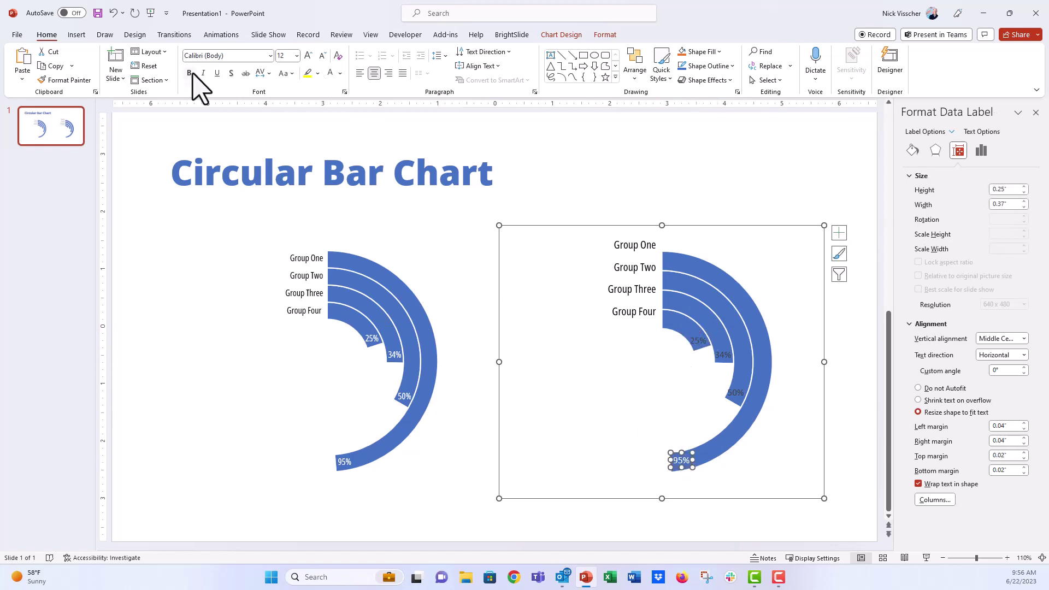
pyautogui.click(270, 56)
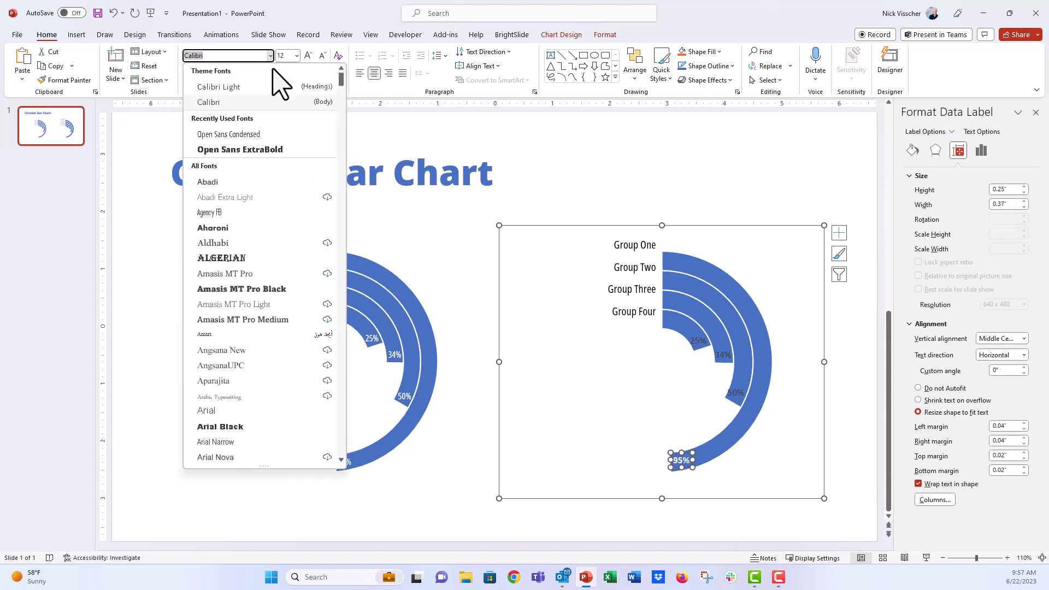
pyautogui.click(283, 149)
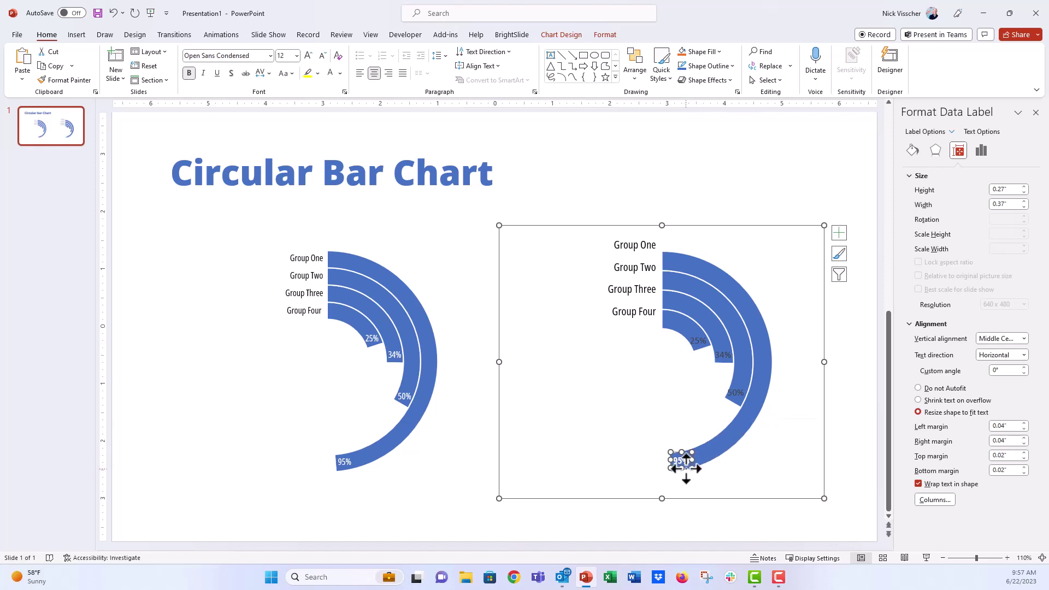
# Copy the 95% label's formatting onto the 50%, 34% and 25% labels with Format Painter.
pyautogui.click(87, 81)
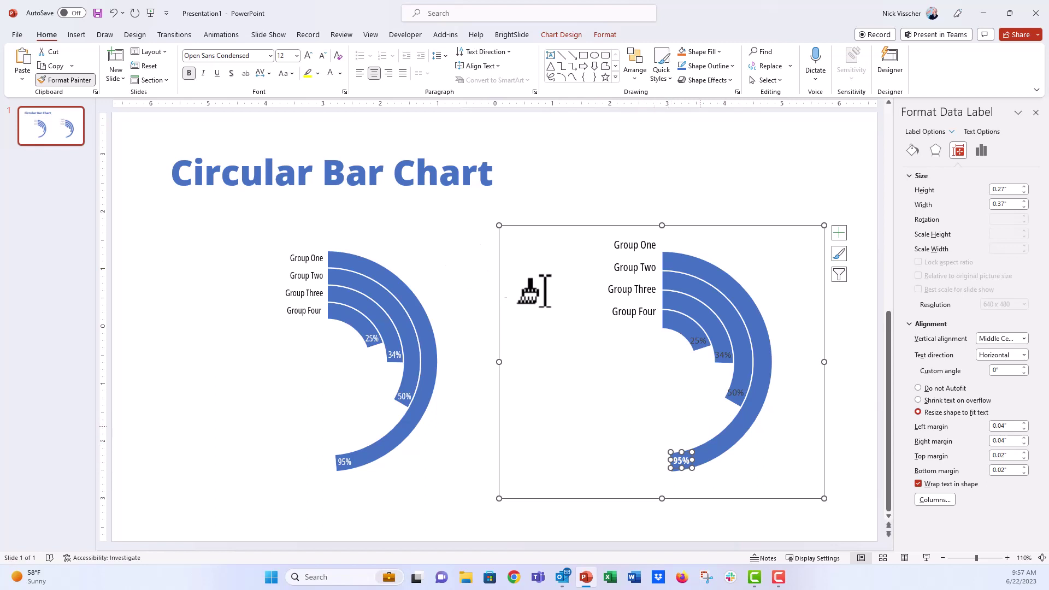
pyautogui.click(731, 387)
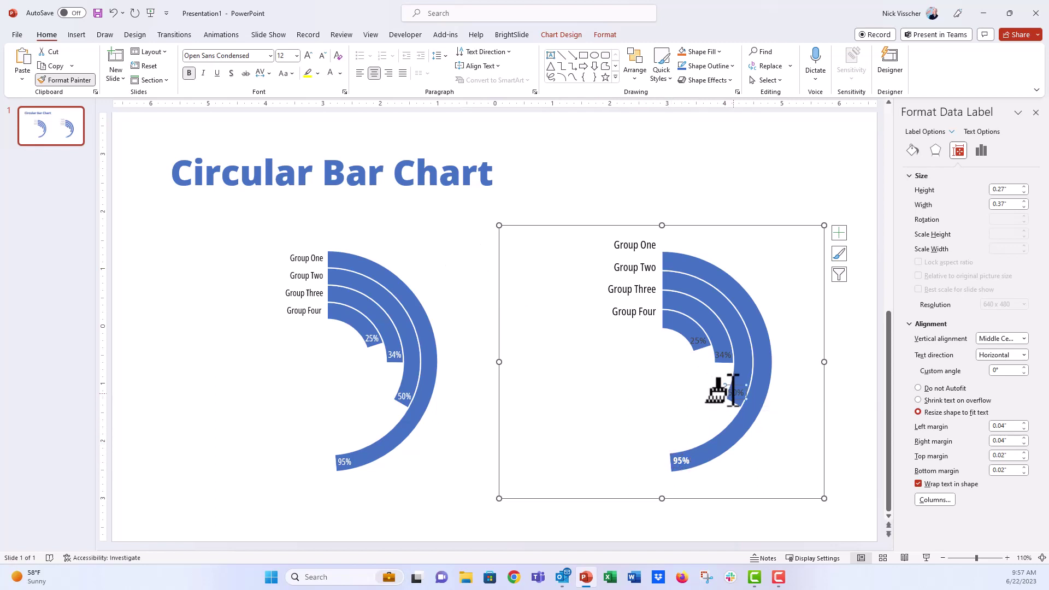
pyautogui.click(722, 355)
pyautogui.click(701, 340)
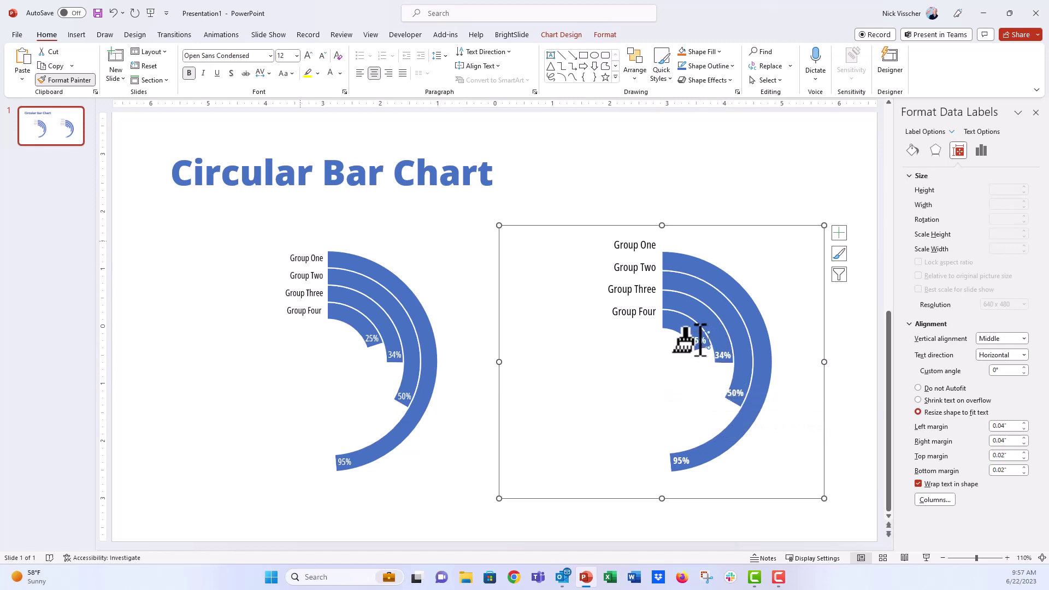
pyautogui.click(87, 80)
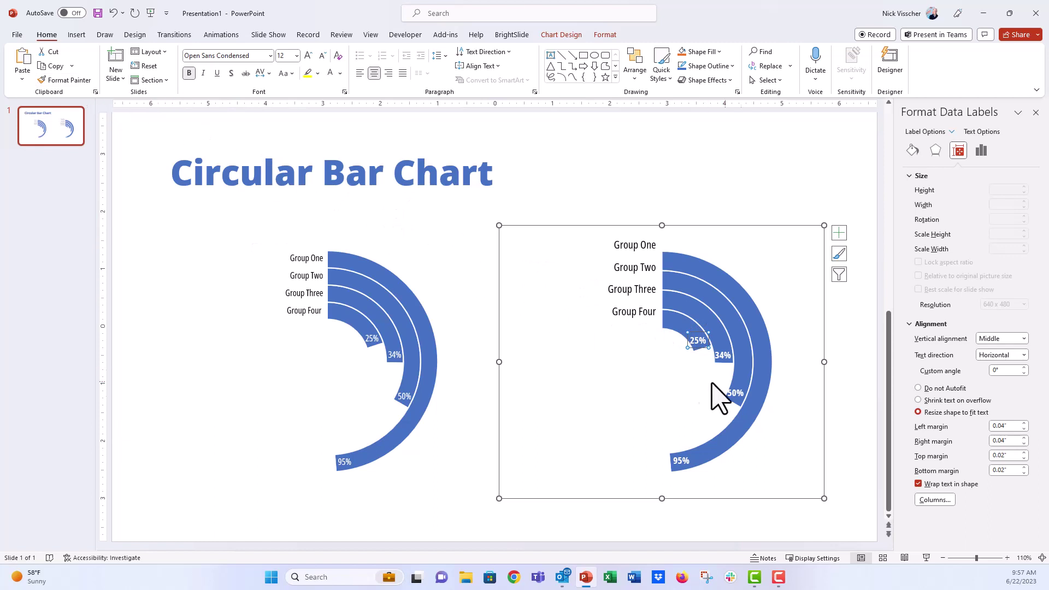
# Fine-tune the 50%, 34% and 25% labels, nudging the 34% label onto its ring's end.
pyautogui.click(732, 395)
pyautogui.click(734, 400)
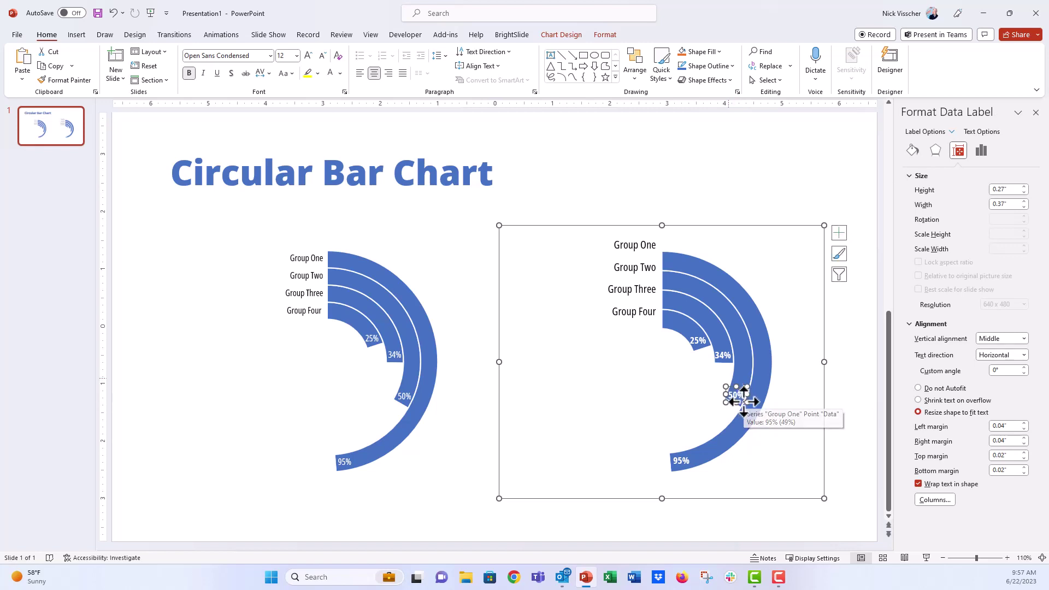
pyautogui.click(723, 358)
pyautogui.click(724, 359)
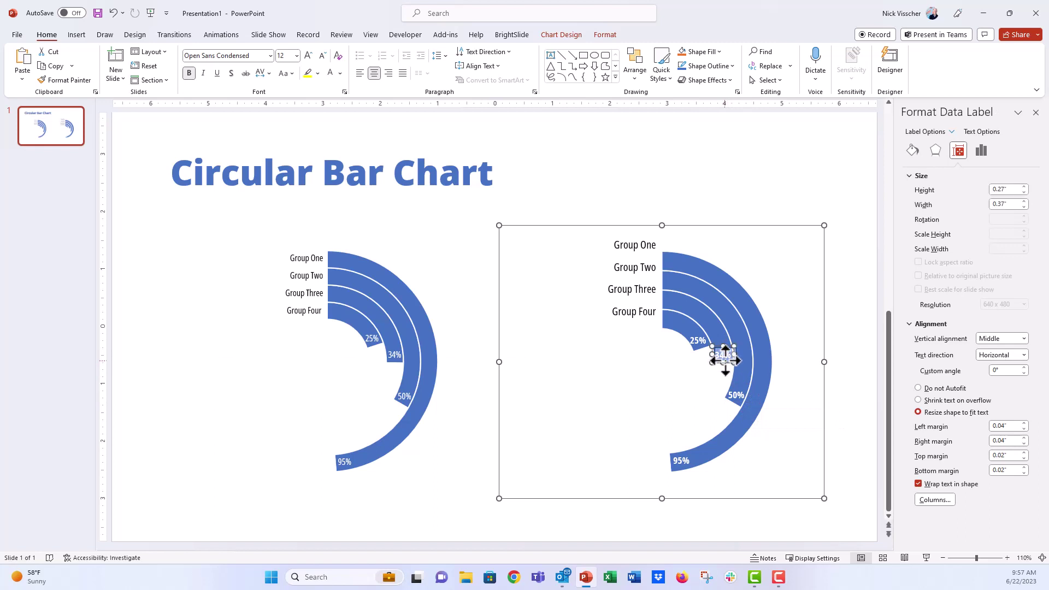
pyautogui.moveTo(724, 361); pyautogui.dragTo(723, 362)
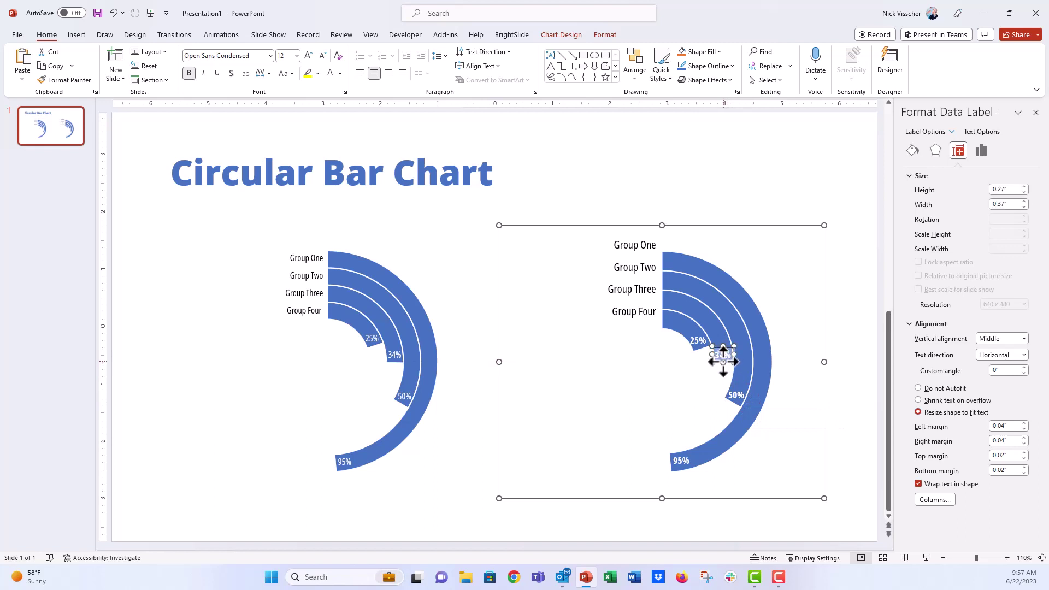
pyautogui.click(698, 343)
pyautogui.click(699, 344)
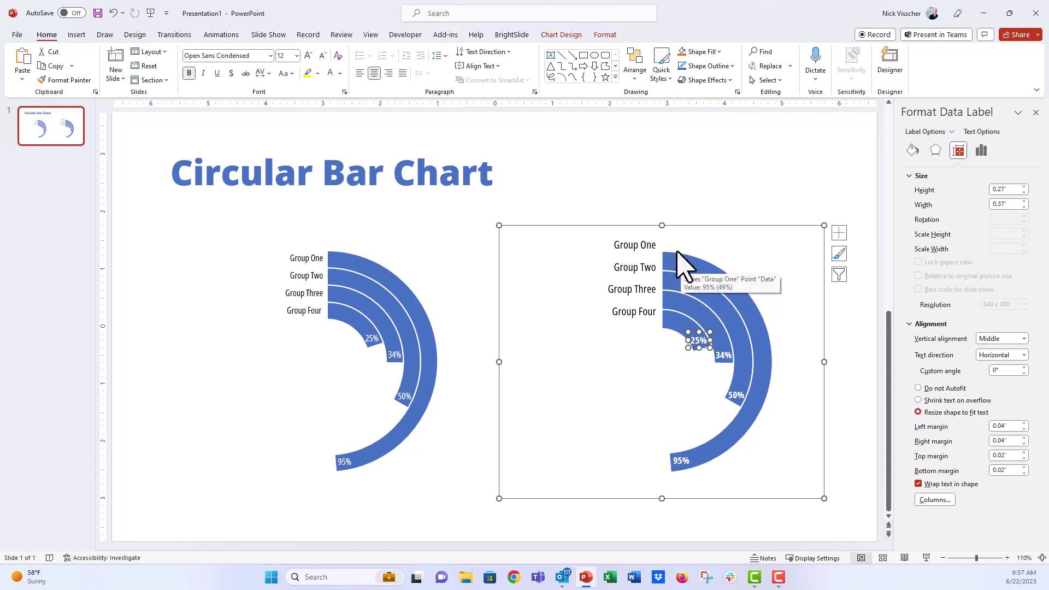
# Move the four Group labels down beside their rings, lowering Group One slightly more.
pyautogui.click(636, 253)
pyautogui.keyDown('shift'); pyautogui.click(634, 267); pyautogui.keyUp('shift')
pyautogui.keyDown('shift'); pyautogui.click(626, 289); pyautogui.keyUp('shift')
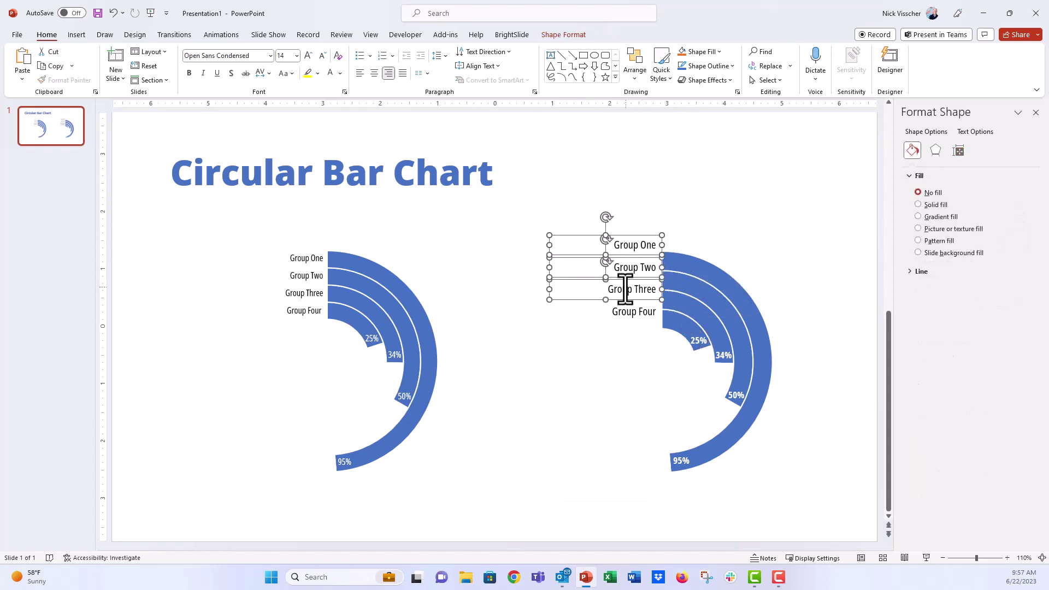
pyautogui.keyDown('shift'); pyautogui.click(623, 313); pyautogui.keyUp('shift')
pyautogui.hotkey('ctrl', 'Down')
pyautogui.hotkey('ctrl', 'Down')
pyautogui.hotkey('ctrl', 'Down')
pyautogui.hotkey('ctrl', 'Down')
pyautogui.hotkey('ctrl', 'Down')
pyautogui.hotkey('ctrl', 'Down')
pyautogui.hotkey('ctrl', 'Down')
pyautogui.hotkey('ctrl', 'Down')
pyautogui.hotkey('ctrl', 'Down')
pyautogui.hotkey('ctrl', 'Down')
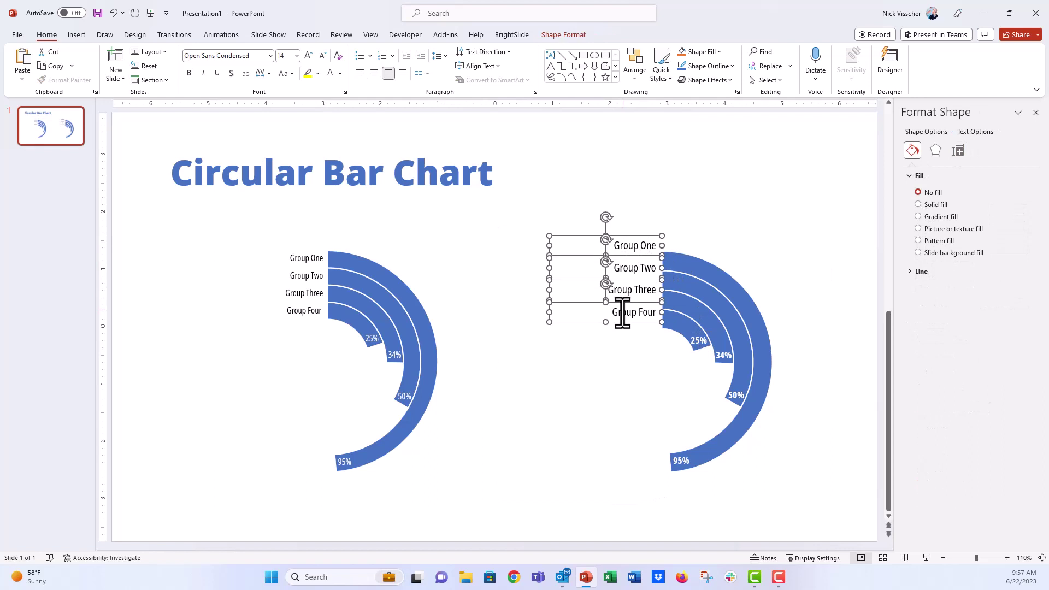
pyautogui.hotkey('ctrl', 'Down')
pyautogui.hotkey('ctrl', 'Down')
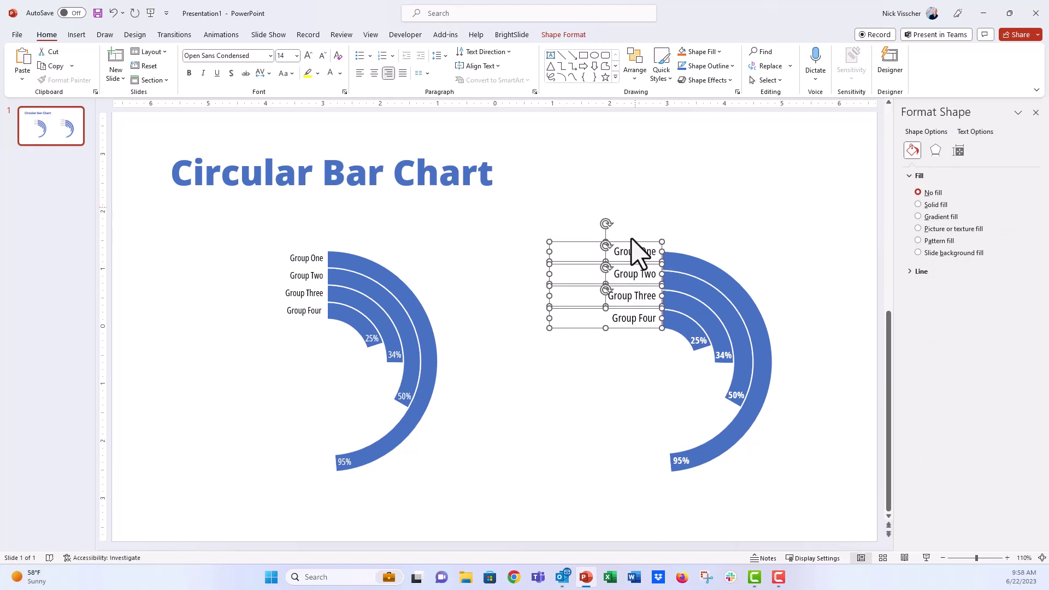
pyautogui.click(637, 219)
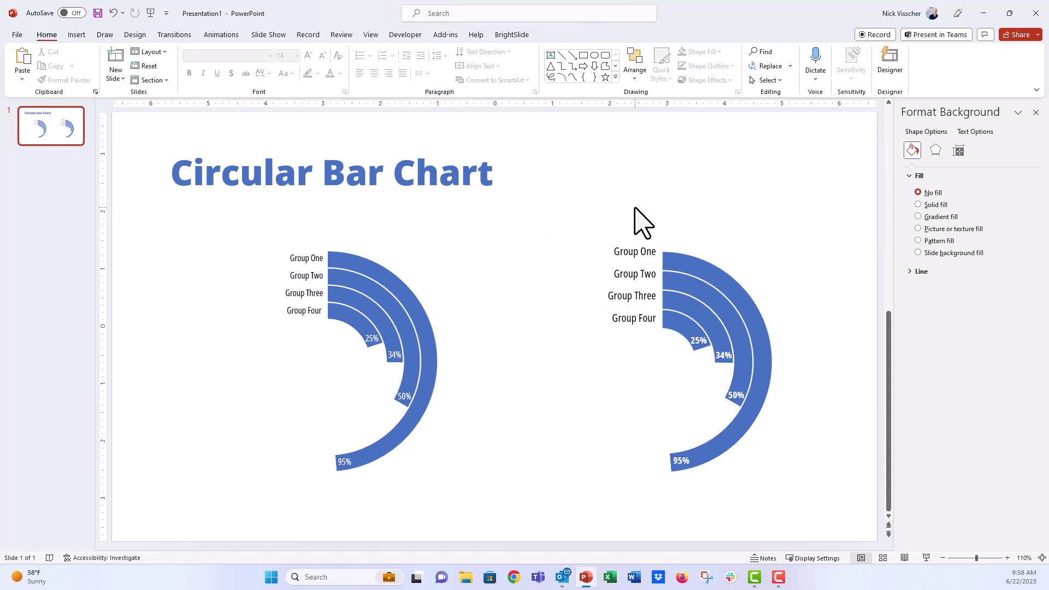
pyautogui.click(637, 320)
pyautogui.click(637, 255)
pyautogui.press('Escape')
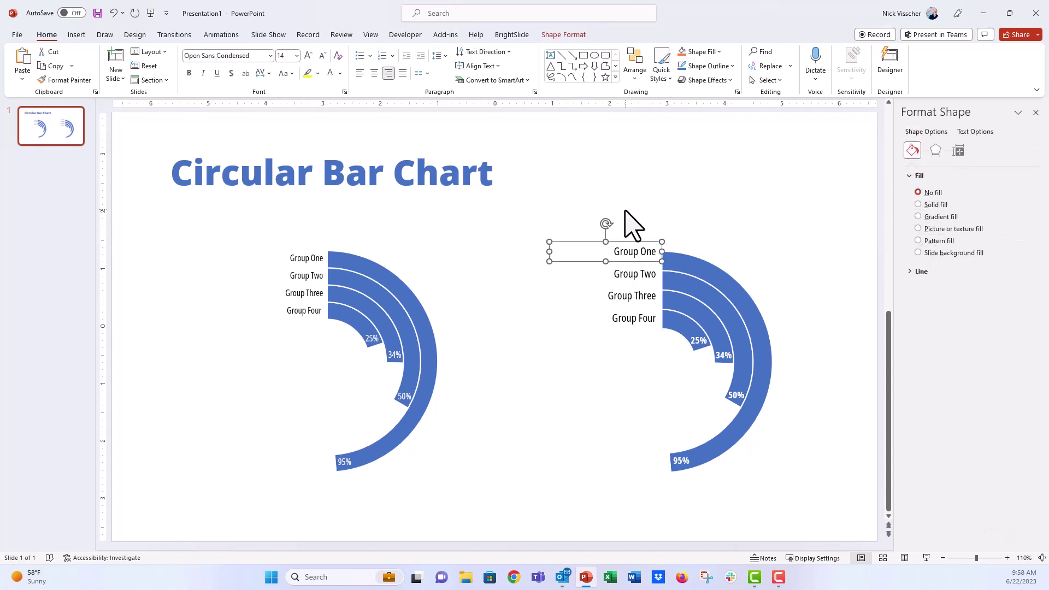
pyautogui.press('Down')
pyautogui.press('Down')
pyautogui.press('Down')
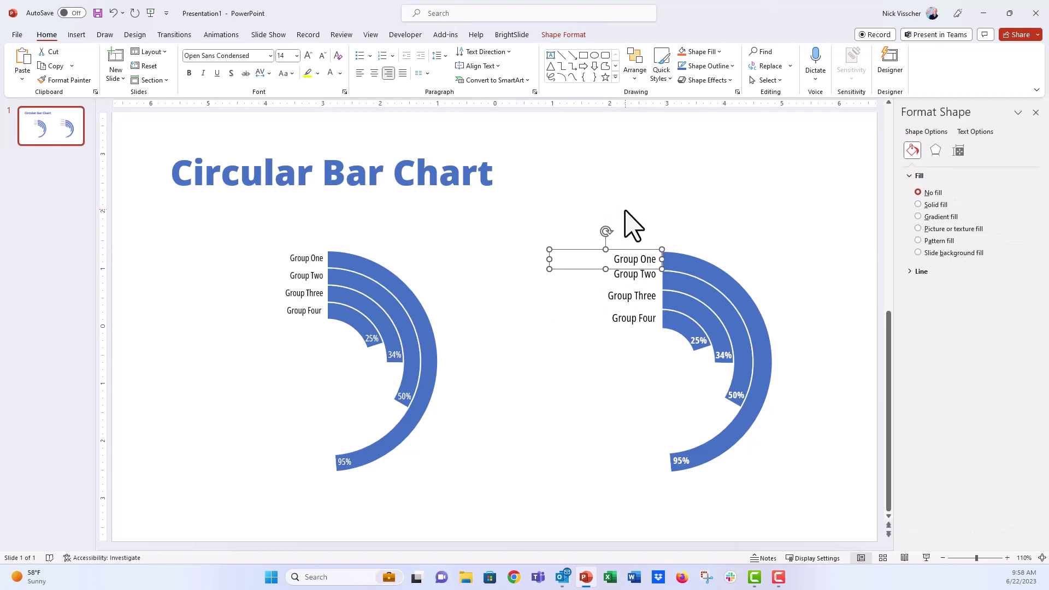
# Distribute the four Group labels evenly top to bottom.
pyautogui.keyDown('shift'); pyautogui.click(646, 275); pyautogui.keyUp('shift')
pyautogui.keyDown('shift'); pyautogui.click(646, 296); pyautogui.keyUp('shift')
pyautogui.keyDown('shift'); pyautogui.click(642, 320); pyautogui.keyUp('shift')
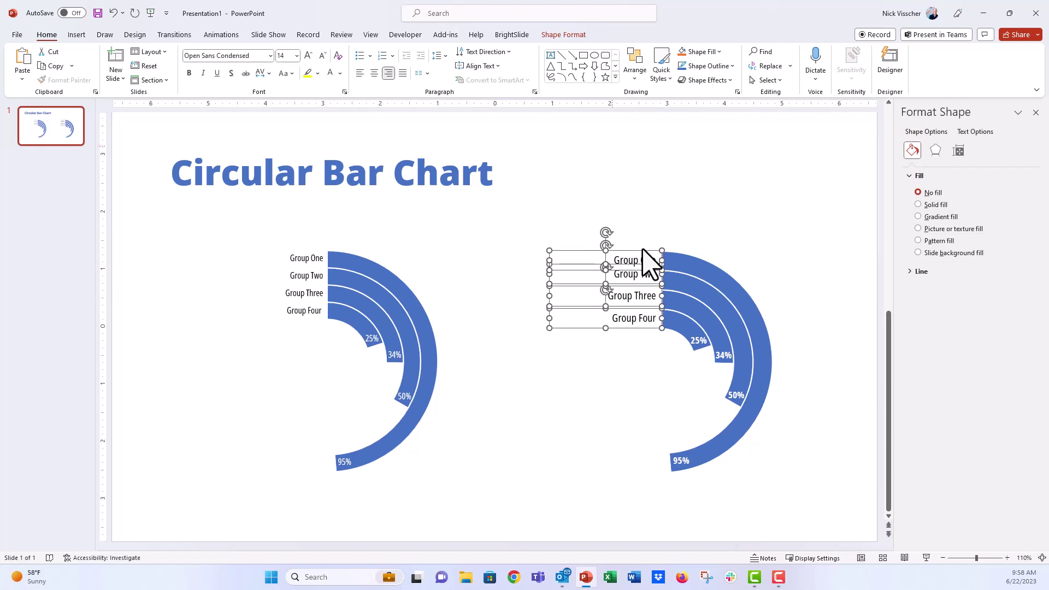
pyautogui.click(648, 79)
pyautogui.moveTo(662, 254)
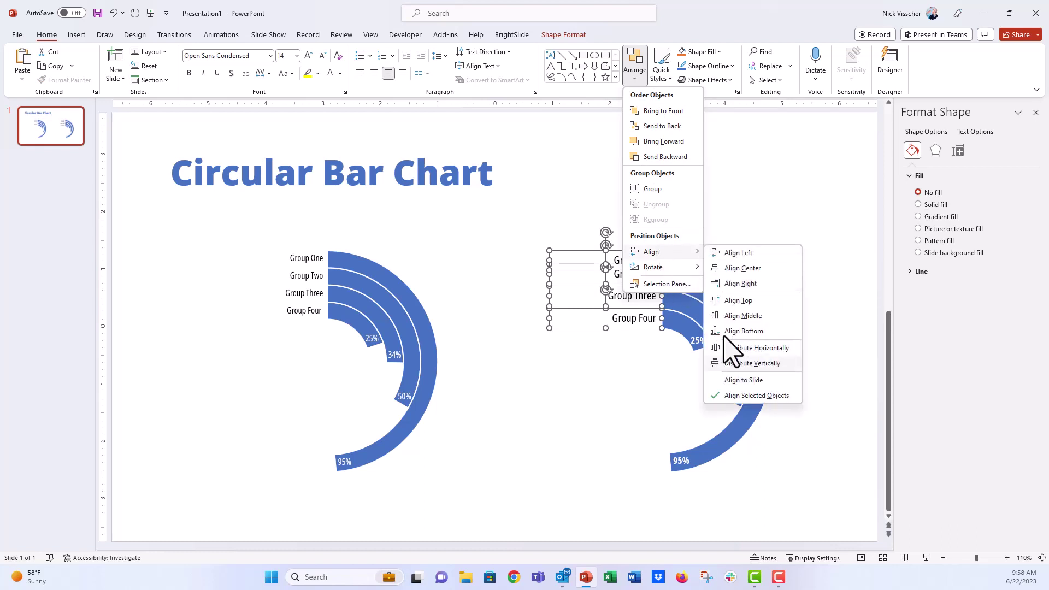
pyautogui.click(744, 363)
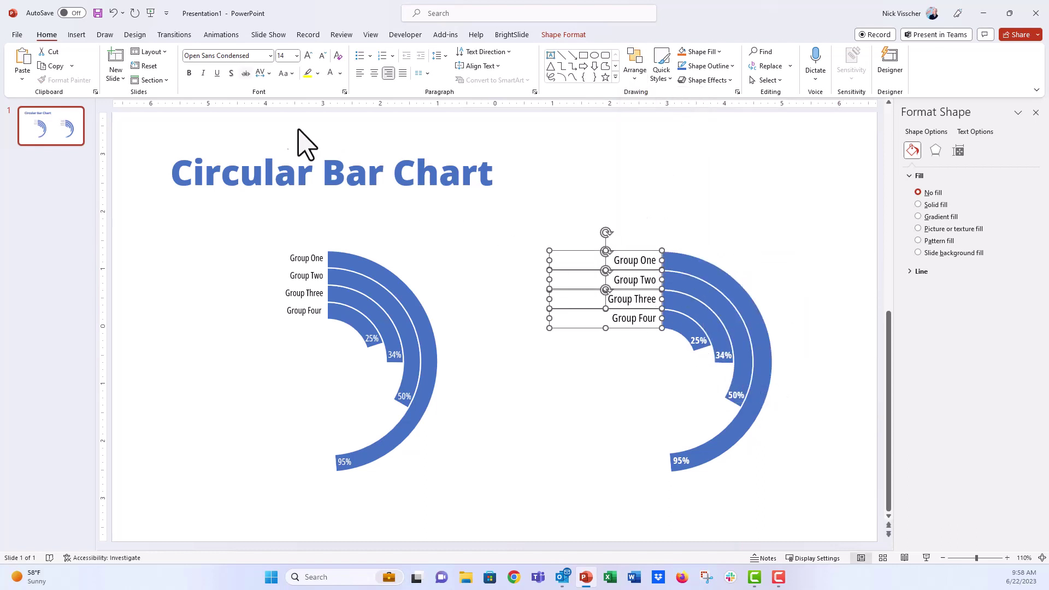
# Make the four Group labels bold and blue.
pyautogui.click(191, 74)
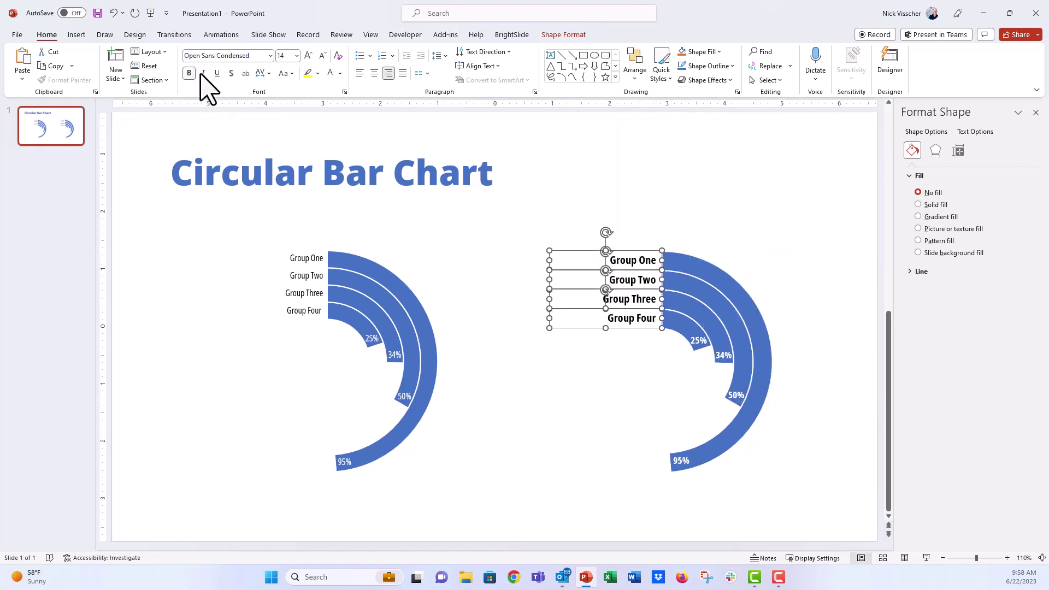
pyautogui.click(340, 73)
pyautogui.click(363, 103)
pyautogui.click(318, 123)
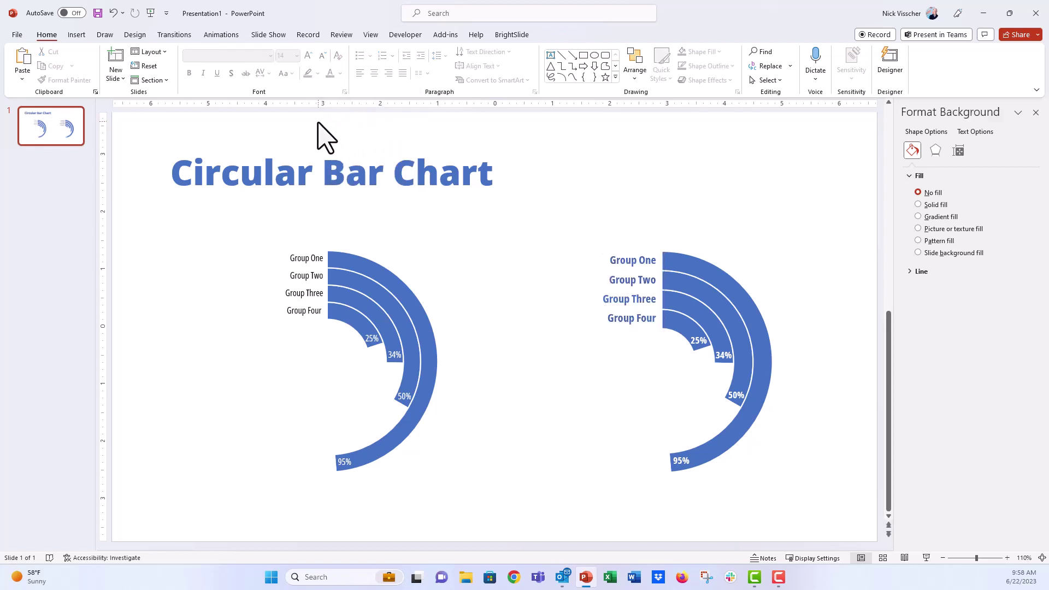